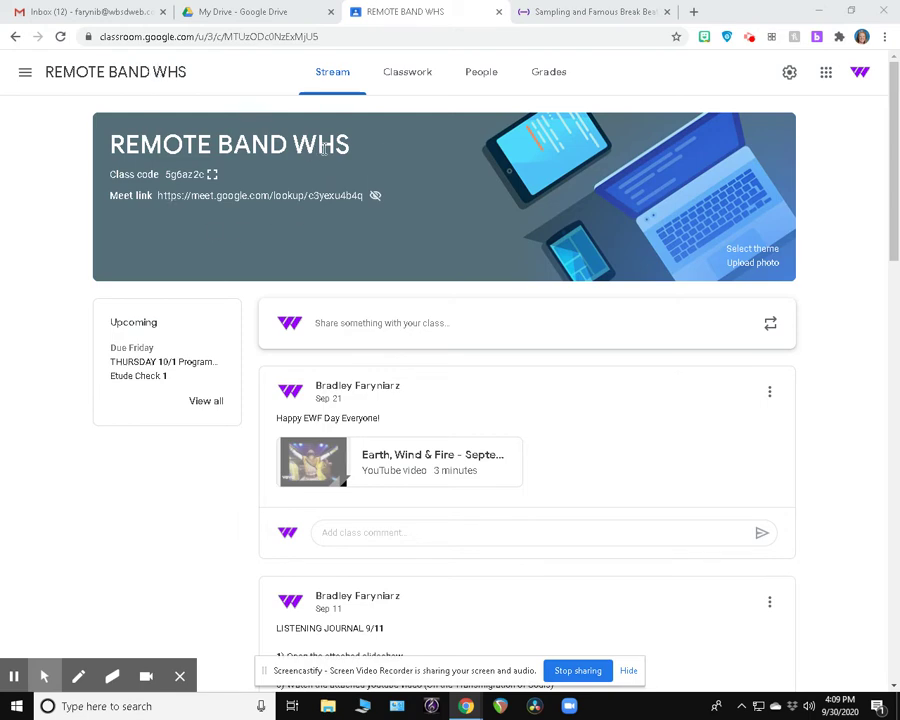
# Open the REMOTE BAND WHS Classwork page to list the Thursday 10/1 breakbeat assignment
pyautogui.click(397, 70)
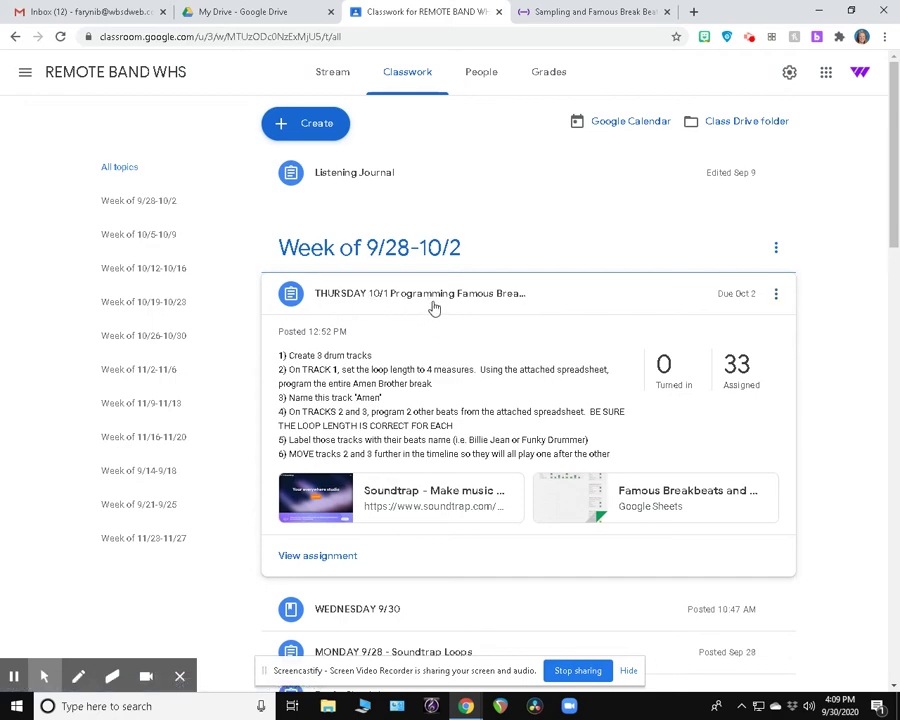
# Read the Programming Famous Breakbeats instructions, then switch to the Sampling and Famous Break Beats project
pyautogui.click(306, 556)
pyautogui.click(377, 76)
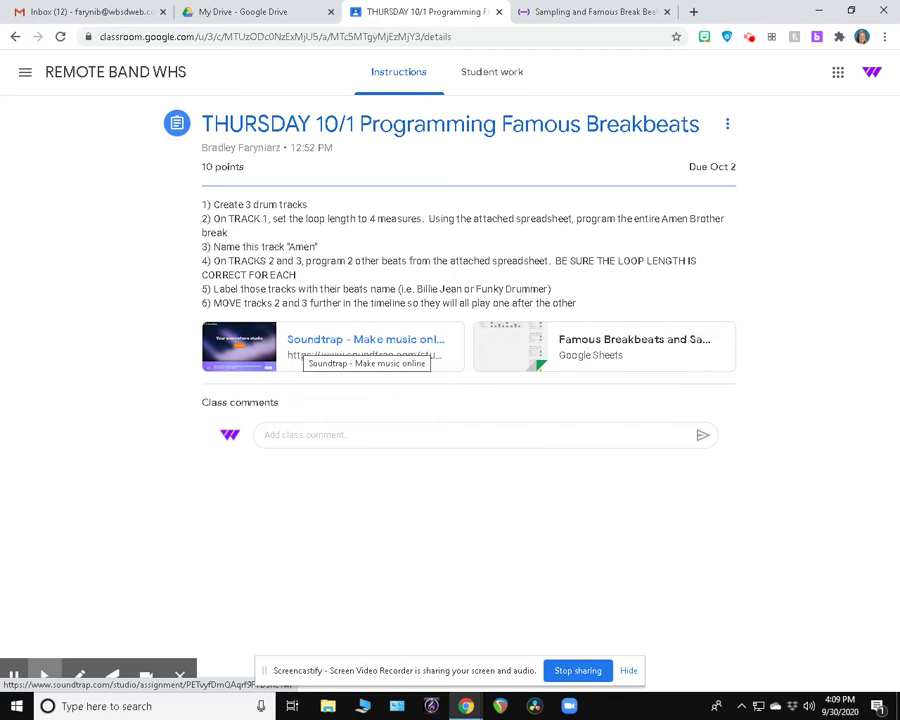
pyautogui.moveTo(42, 677)
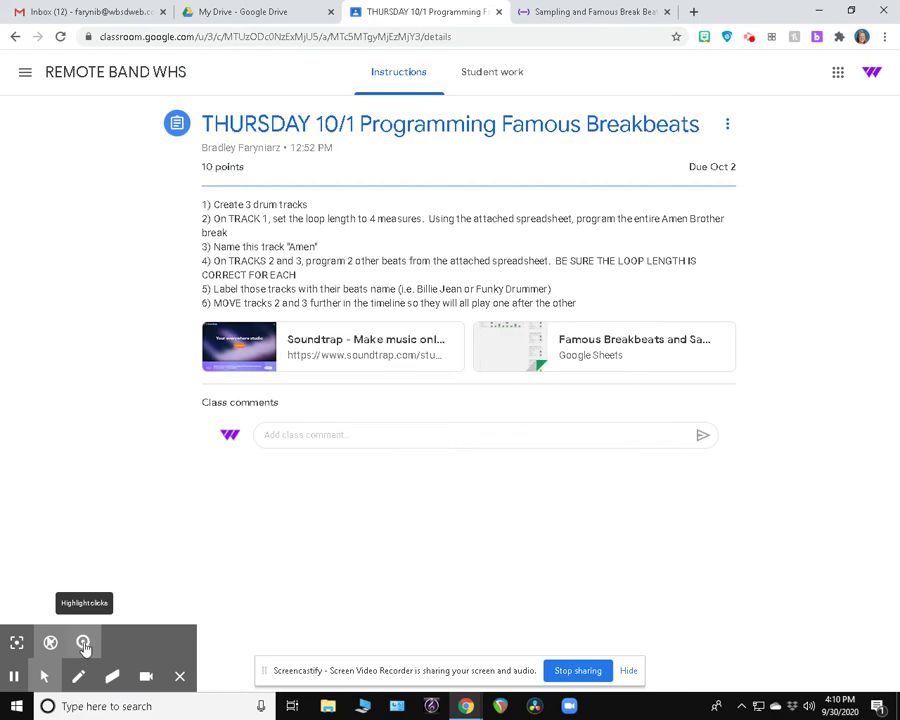
pyautogui.click(17, 642)
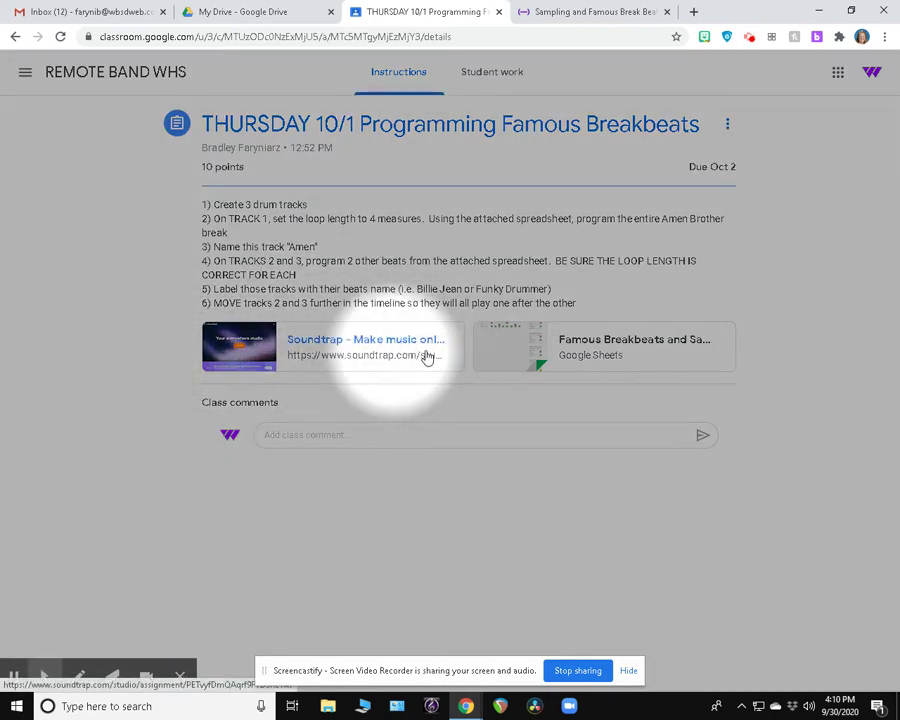
pyautogui.moveTo(36, 660)
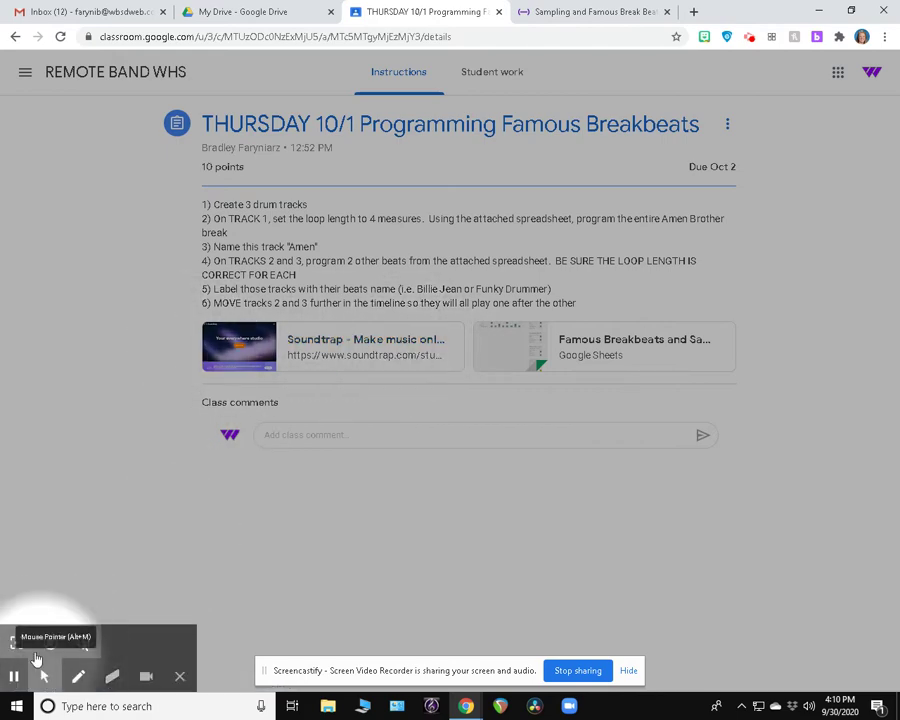
pyautogui.click(17, 641)
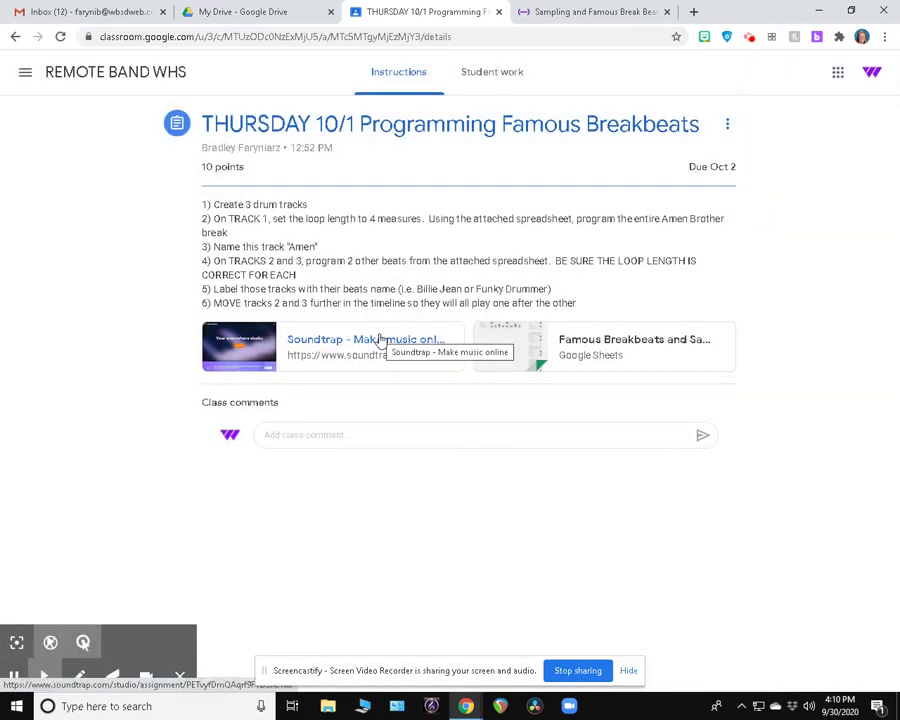
pyautogui.click(560, 11)
# Delete the third Vanilla track and rename the Amen Break track to Vanilla
pyautogui.click(118, 184)
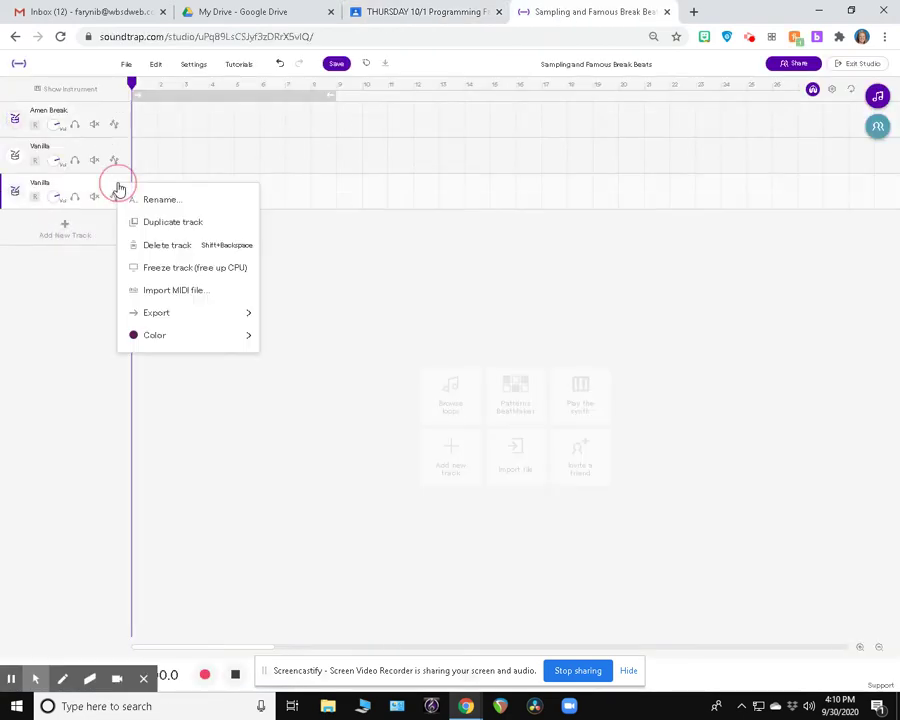
pyautogui.click(190, 248)
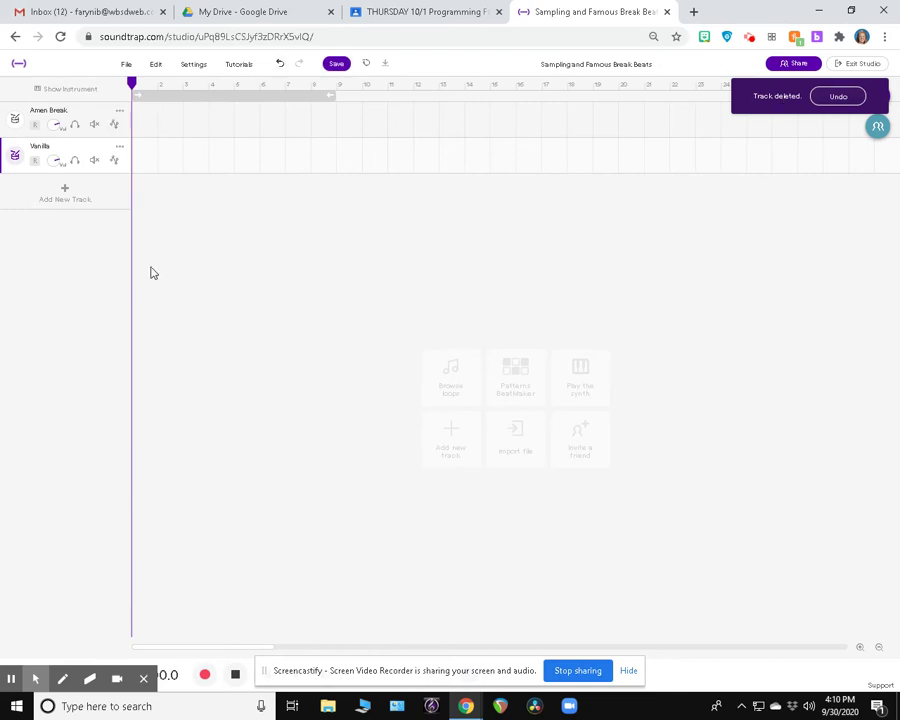
pyautogui.doubleClick(47, 111)
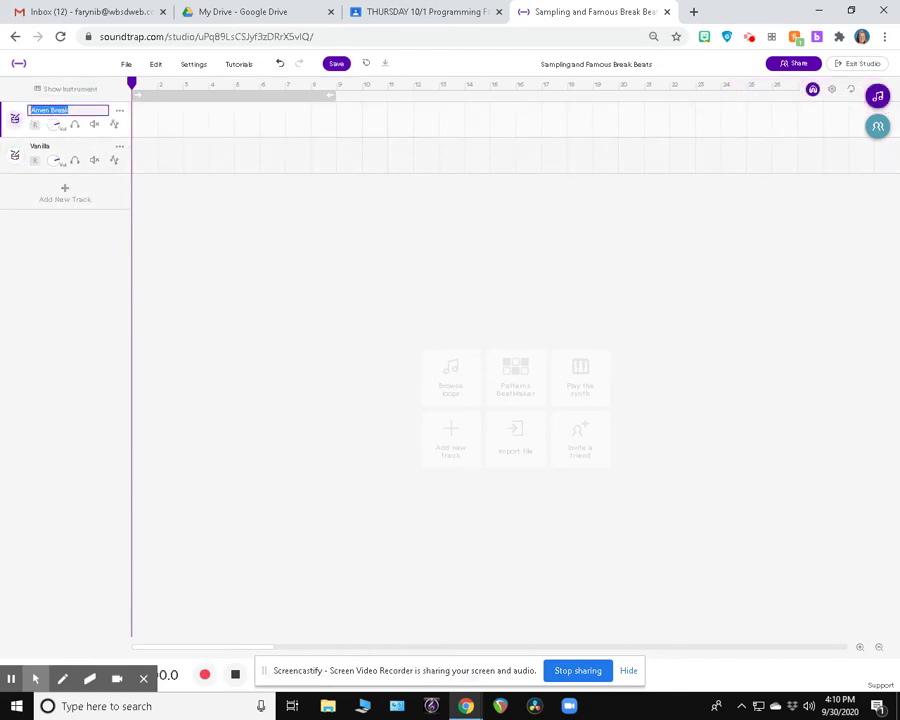
pyautogui.write('Vanilla')
pyautogui.press('Return')
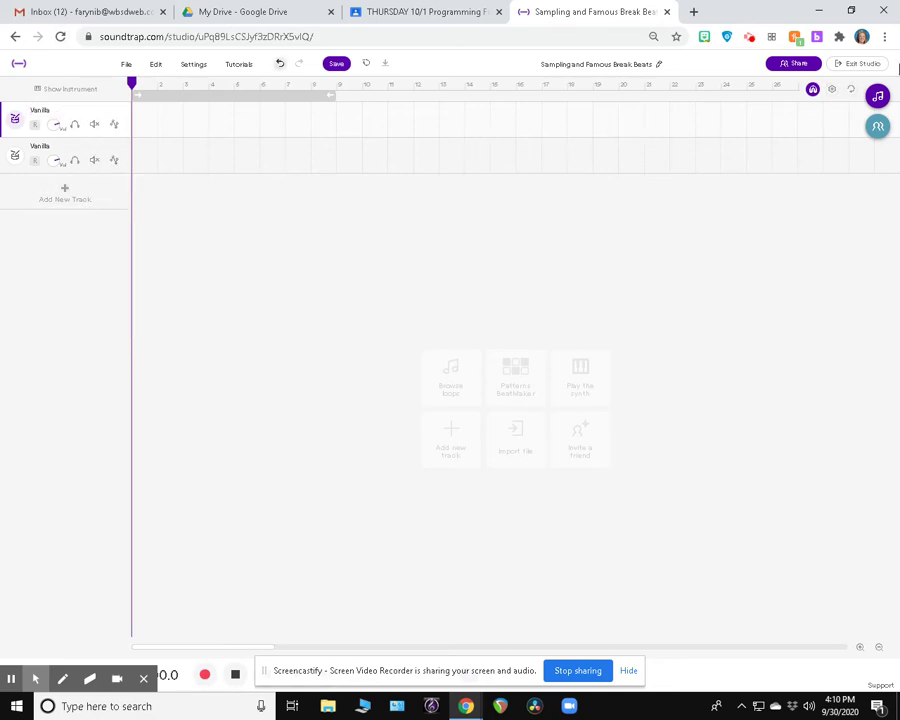
# Open the Famous Breakbeats and Samples spreadsheet and scroll to the Amen Brother 64-step parts 1-4
pyautogui.click(395, 13)
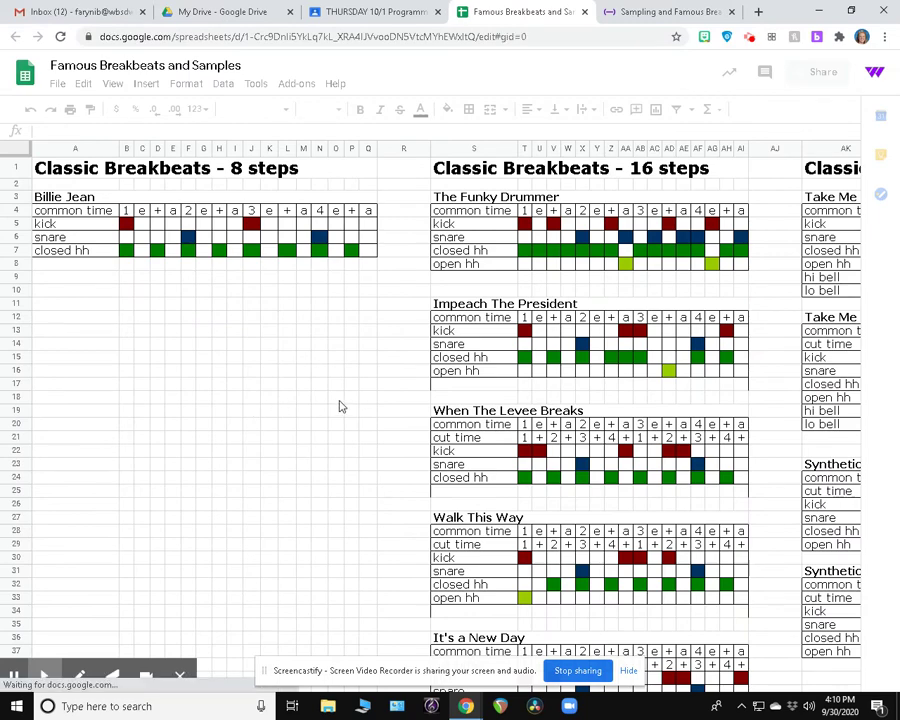
pyautogui.scroll(-2, 340, 460)
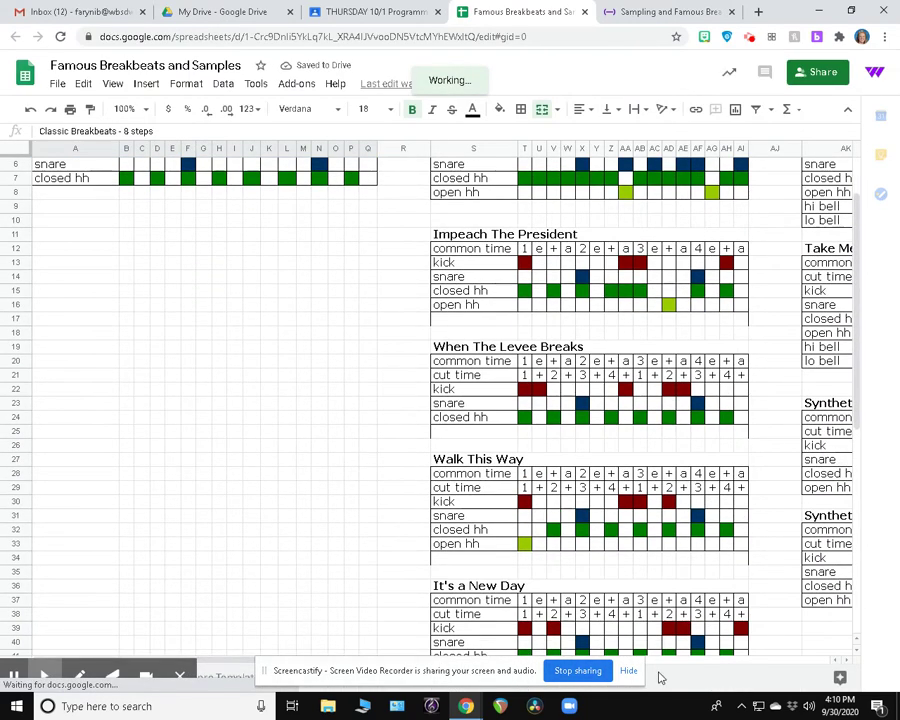
pyautogui.click(630, 671)
pyautogui.scroll(1, 318, 630)
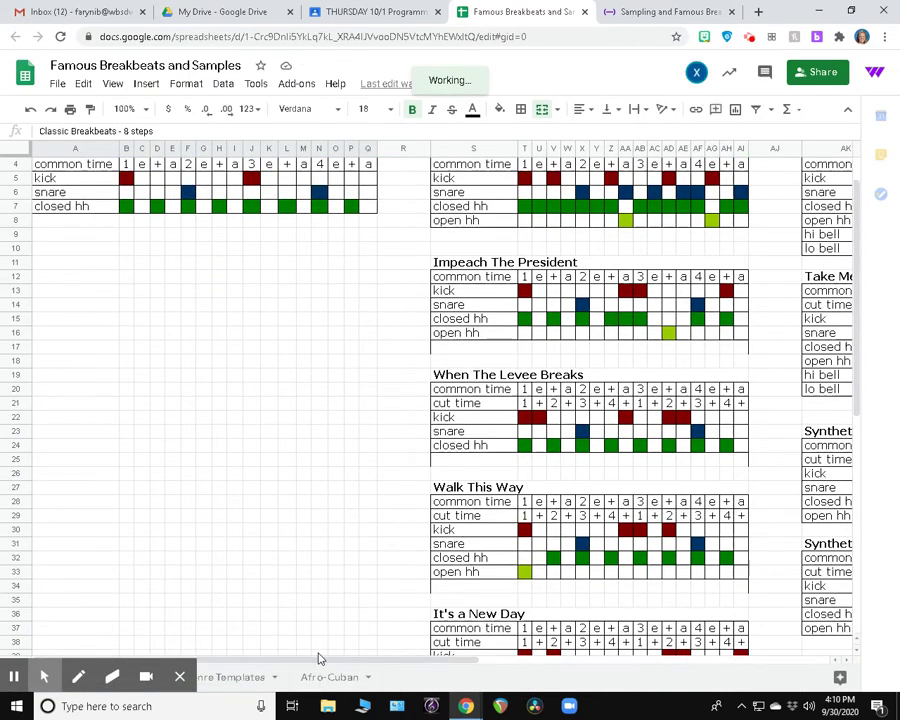
pyautogui.scroll(1, 318, 658)
pyautogui.moveTo(311, 659)
pyautogui.mouseDown()
pyautogui.moveTo(690, 652)
pyautogui.moveTo(300, 662)
pyautogui.mouseUp()
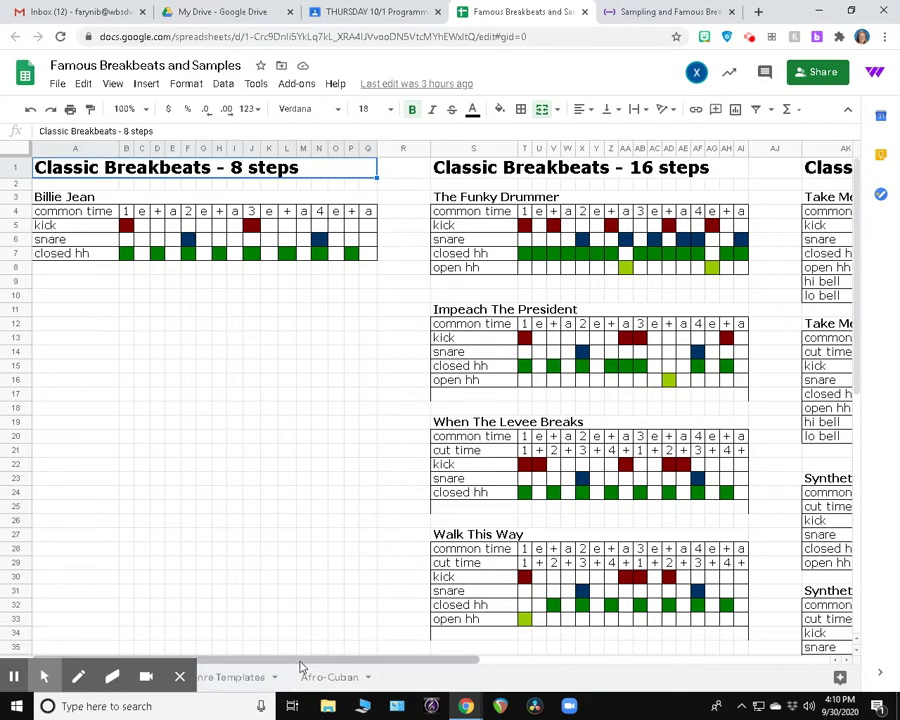
pyautogui.moveTo(301, 660); pyautogui.dragTo(703, 662)
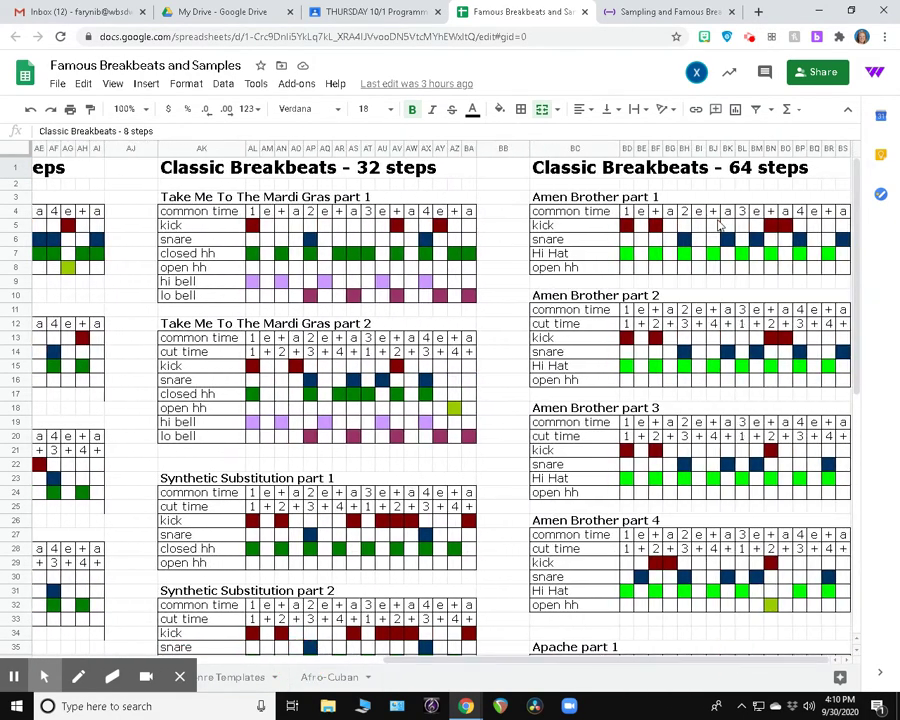
pyautogui.scroll(-1, 300, 290)
pyautogui.scroll(1, 300, 290)
# Turn on cycle mode and shorten the loop region to the first four measures
pyautogui.click(624, 14)
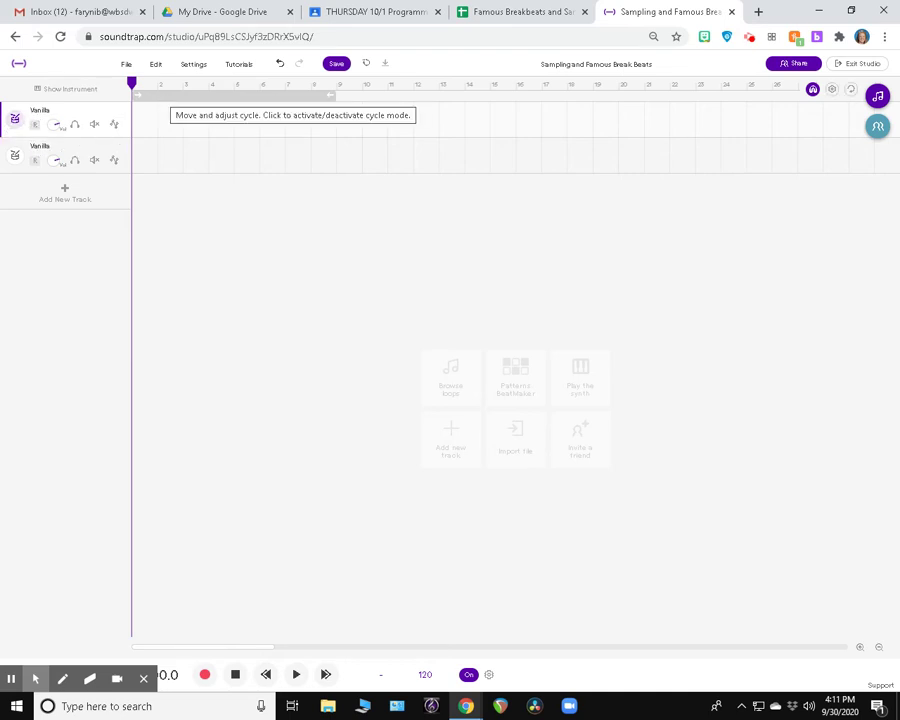
pyautogui.click(165, 98)
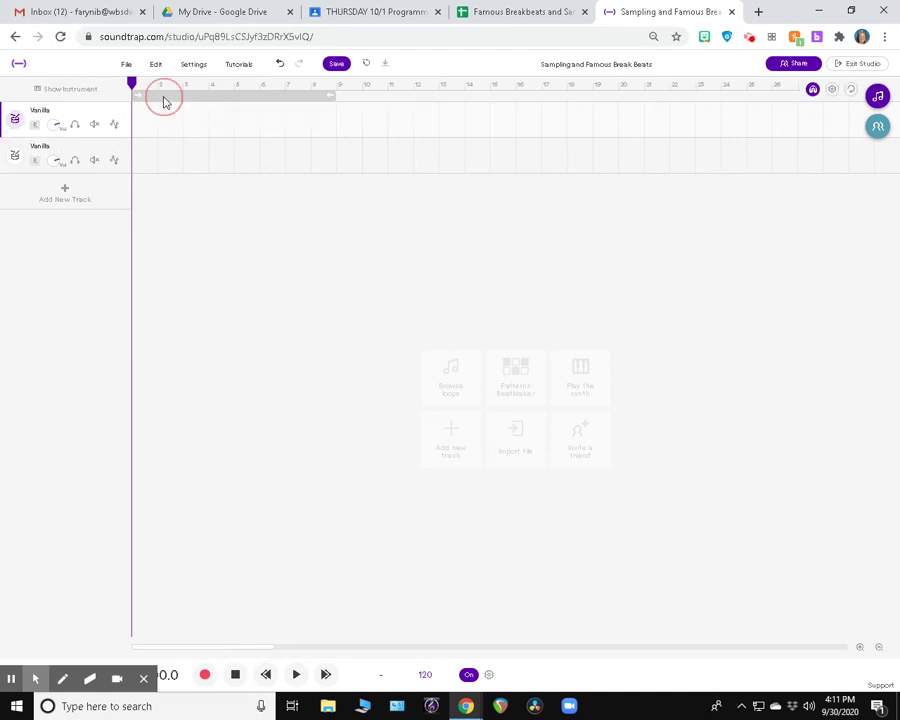
pyautogui.click(238, 96)
pyautogui.click(250, 96)
pyautogui.click(264, 96)
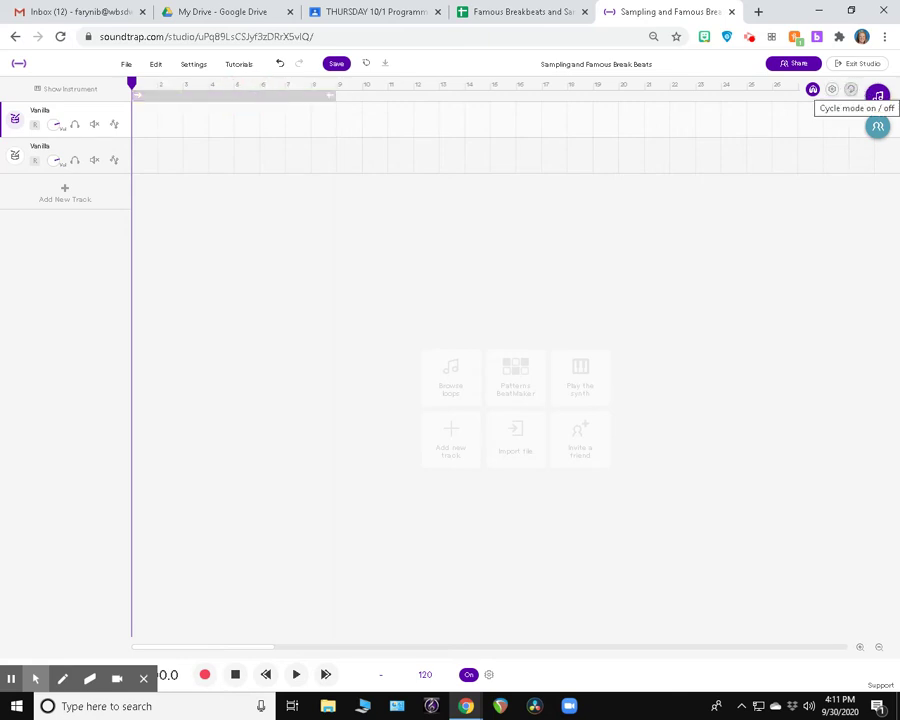
pyautogui.click(851, 89)
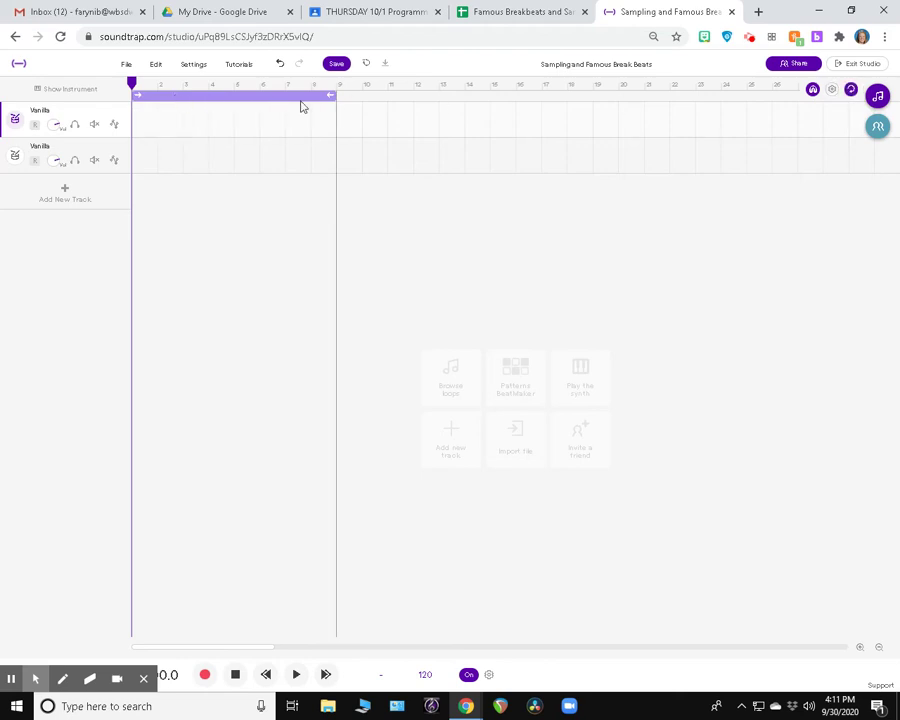
pyautogui.moveTo(333, 95); pyautogui.dragTo(235, 100)
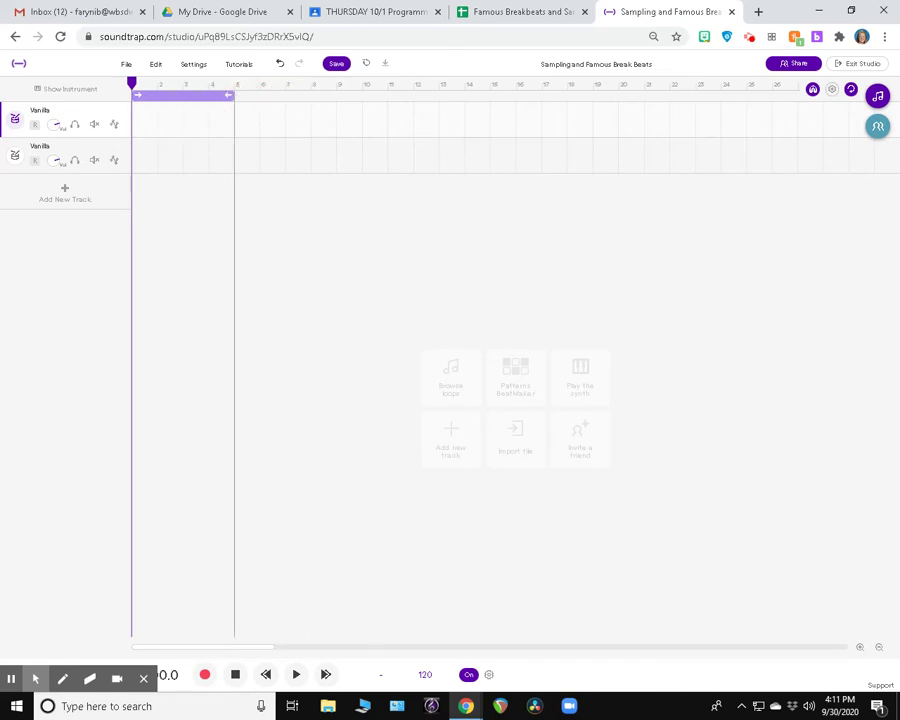
# Scroll and pan the arrangement to review the two empty Vanilla drum tracks
pyautogui.scroll(-2, 219, 165)
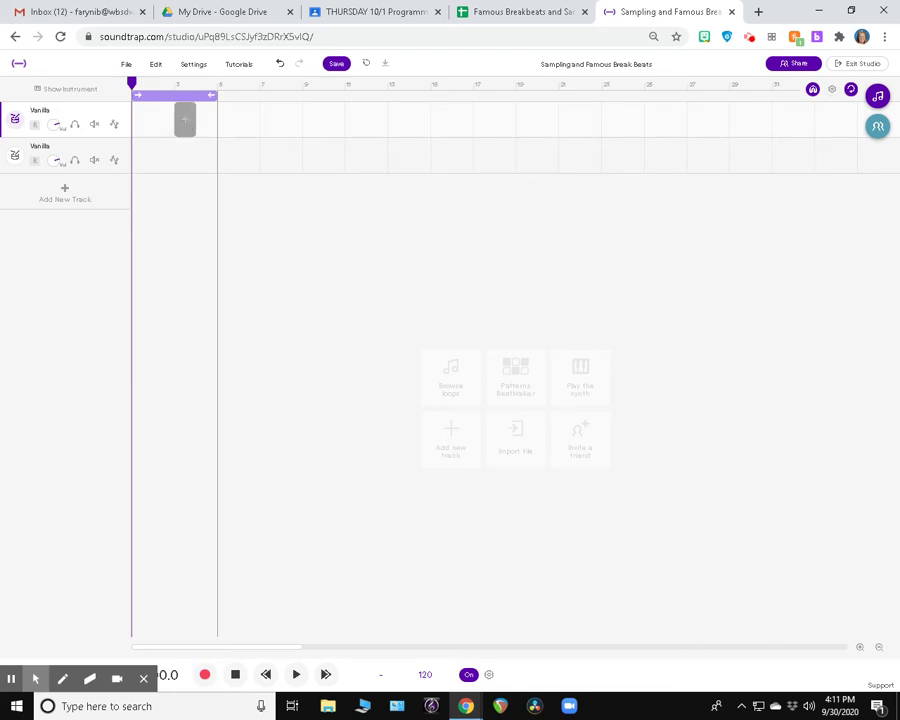
pyautogui.scroll(3, 185, 119)
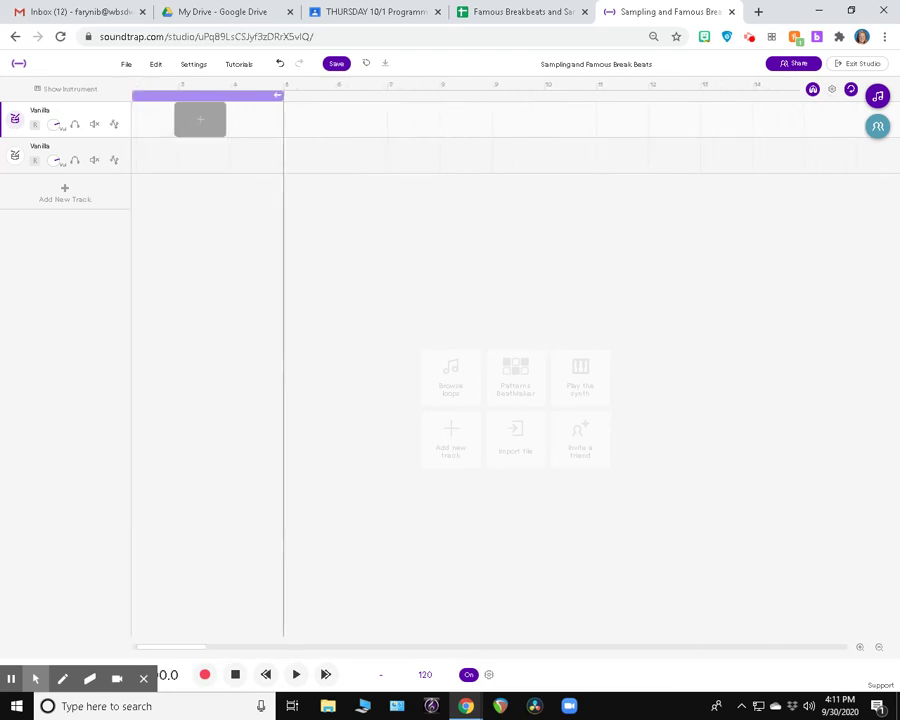
pyautogui.scroll(1, 200, 119)
pyautogui.moveTo(146, 646); pyautogui.dragTo(117, 649)
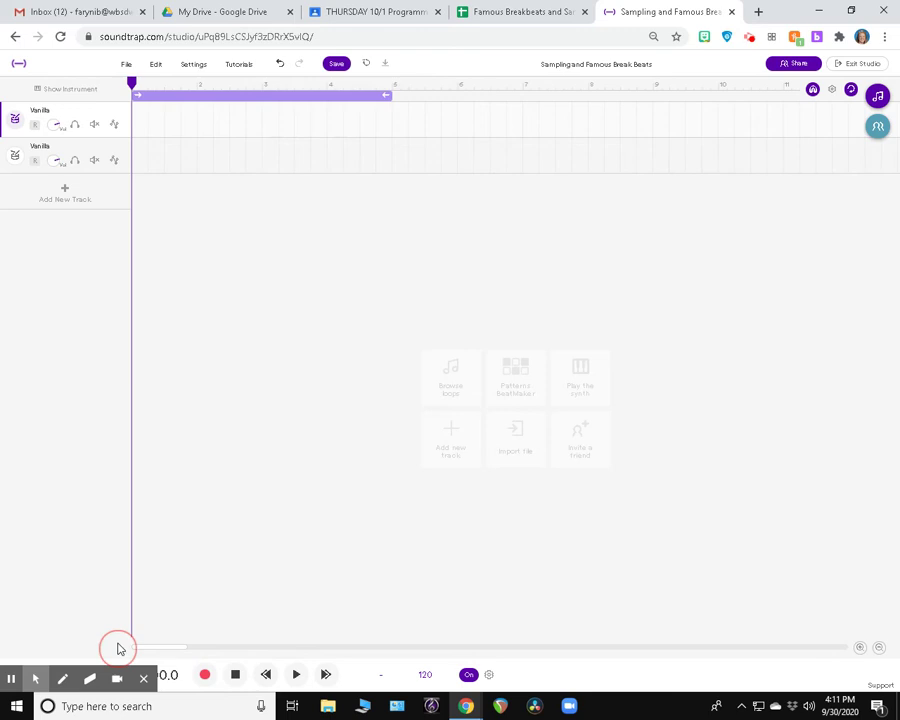
pyautogui.scroll(-4, 243, 100)
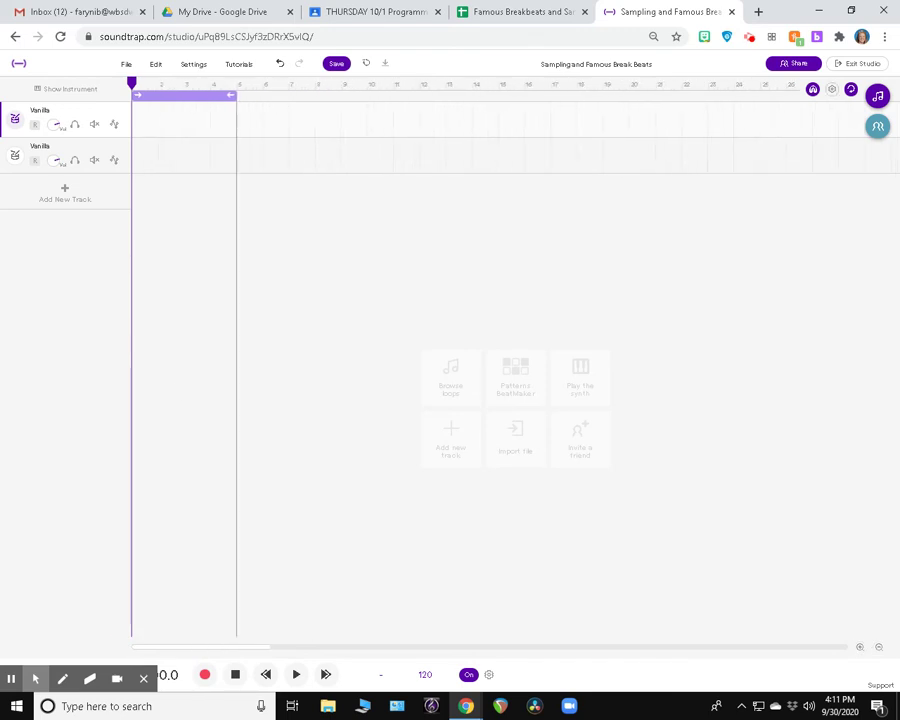
pyautogui.hscroll(2, 500, 370)
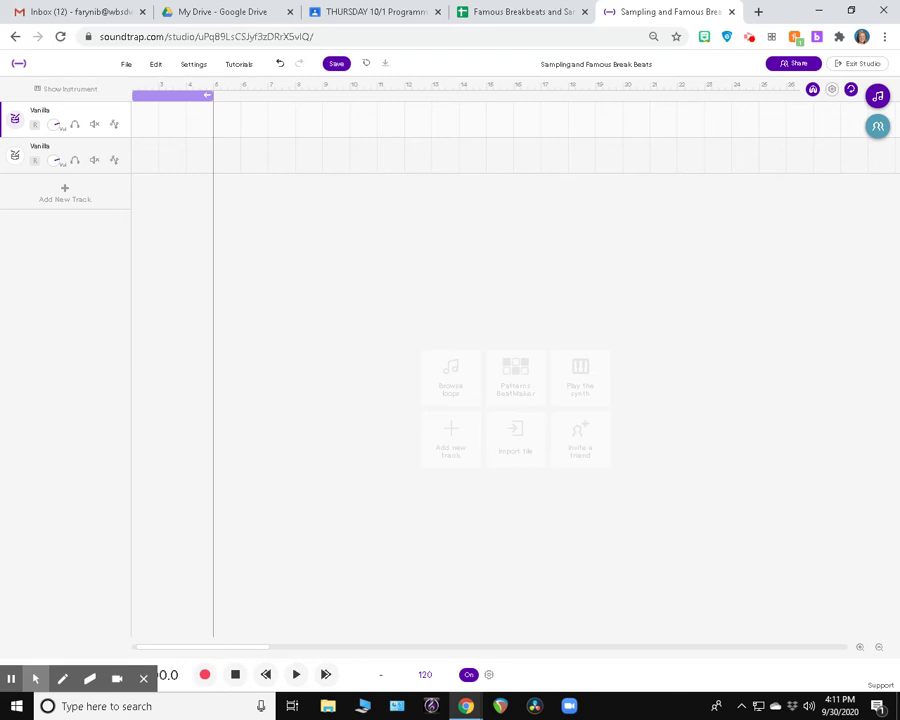
pyautogui.moveTo(195, 646); pyautogui.dragTo(147, 646)
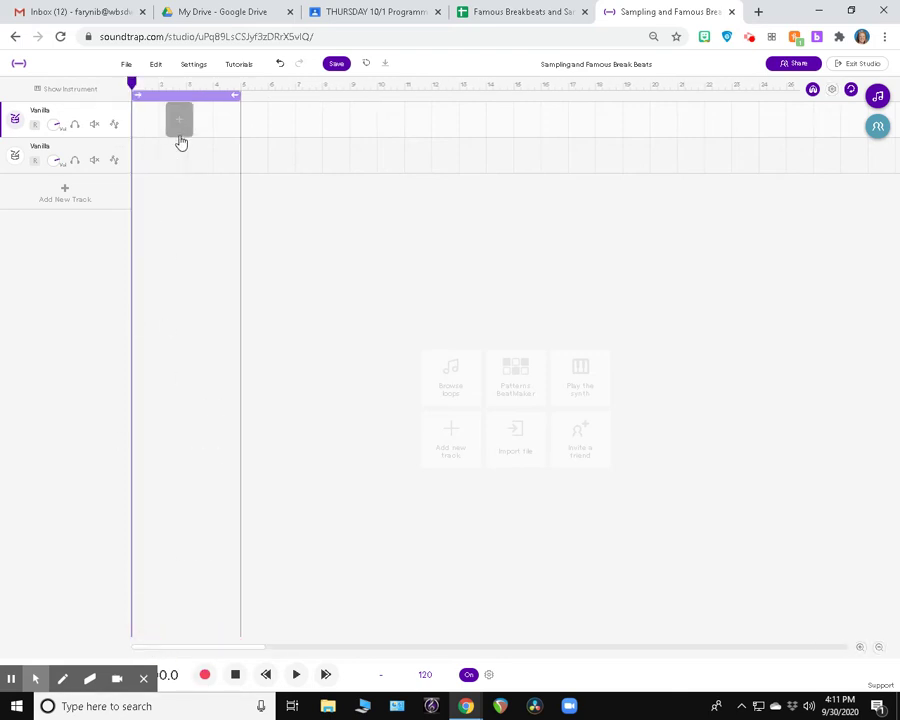
pyautogui.scroll(2, 181, 135)
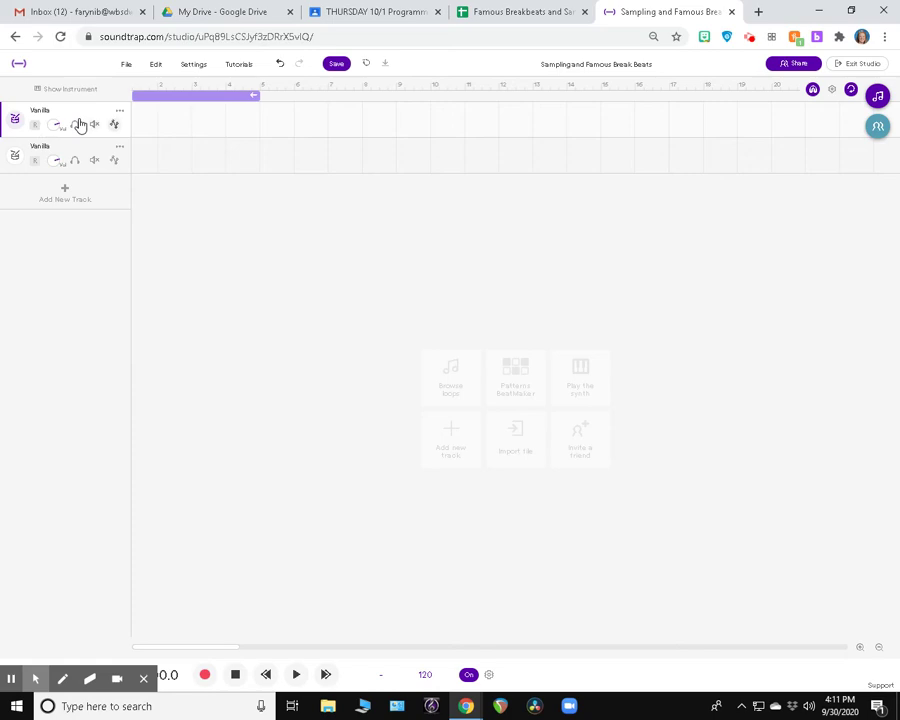
# Open the first Vanilla track's Patterns sequencer and scroll through its empty Kick, Snare and Hihat rows
pyautogui.click(14, 122)
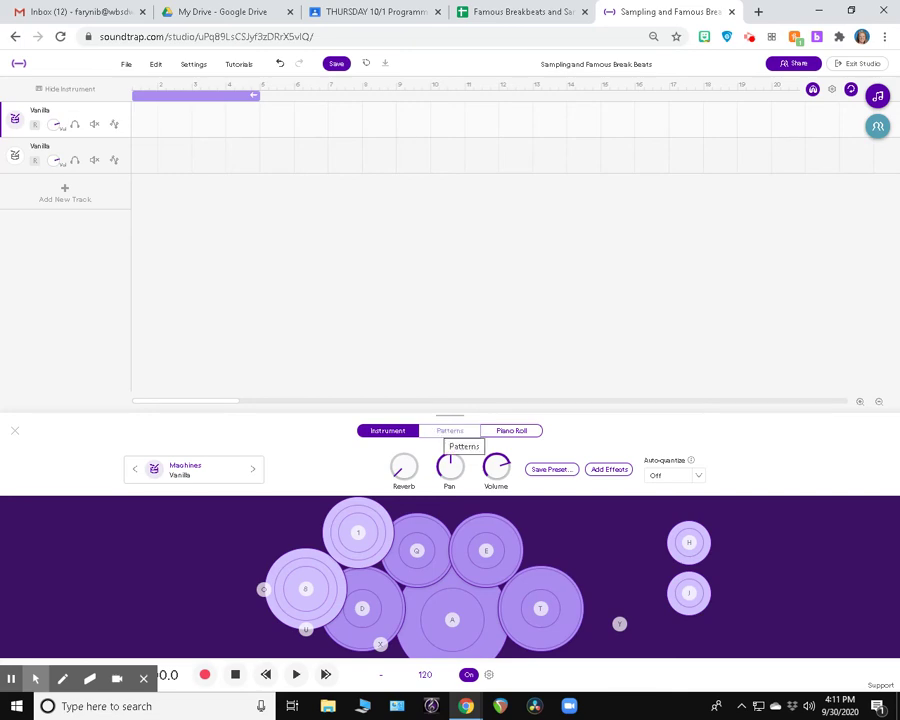
pyautogui.click(445, 431)
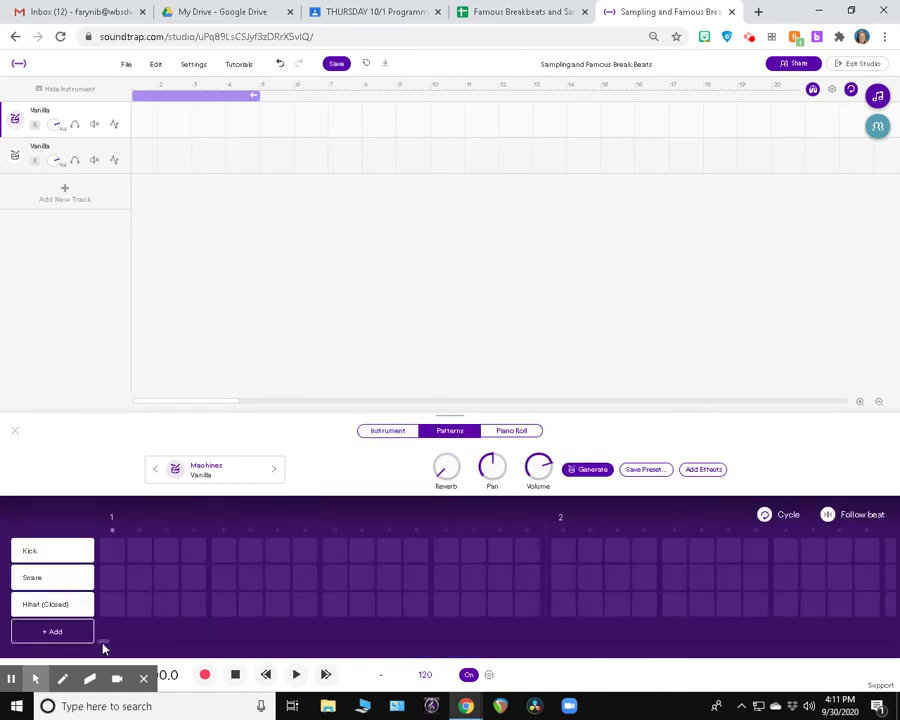
pyautogui.hscroll(10, 103, 640)
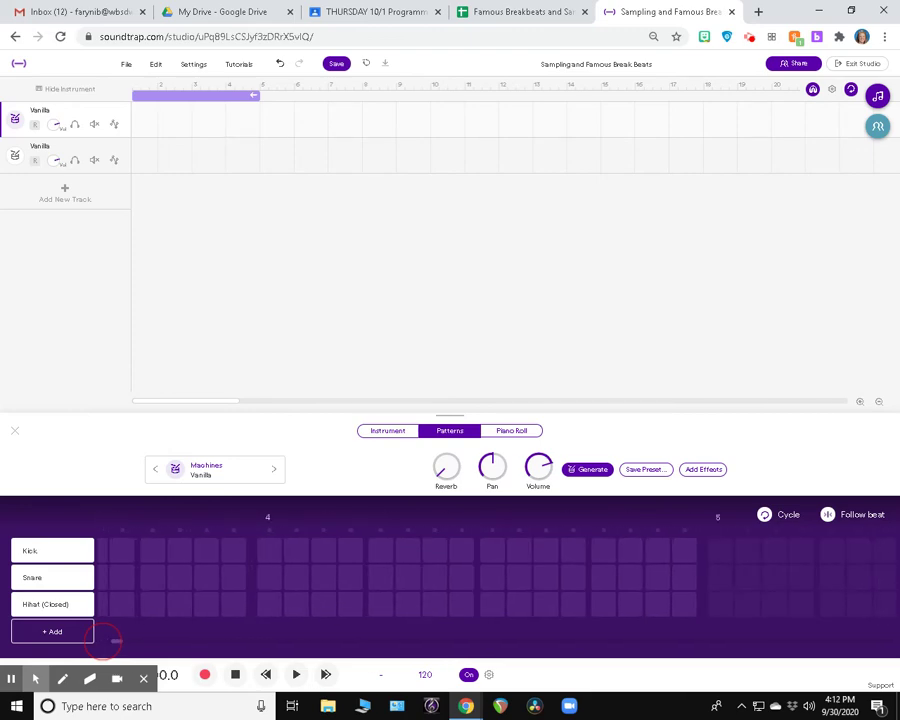
pyautogui.hscroll(-10, 103, 640)
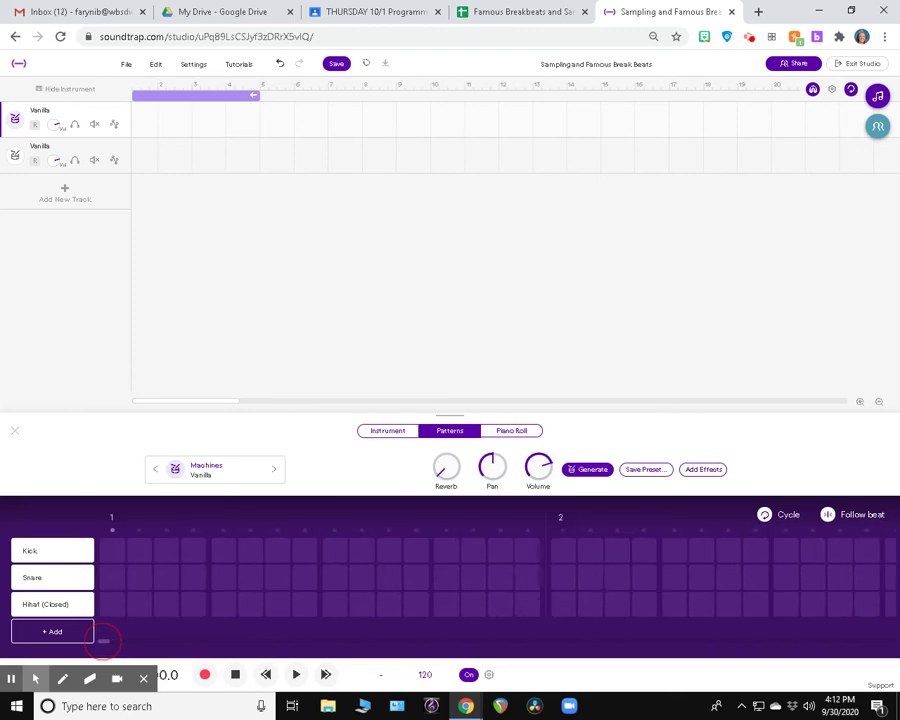
pyautogui.hscroll(10, 103, 643)
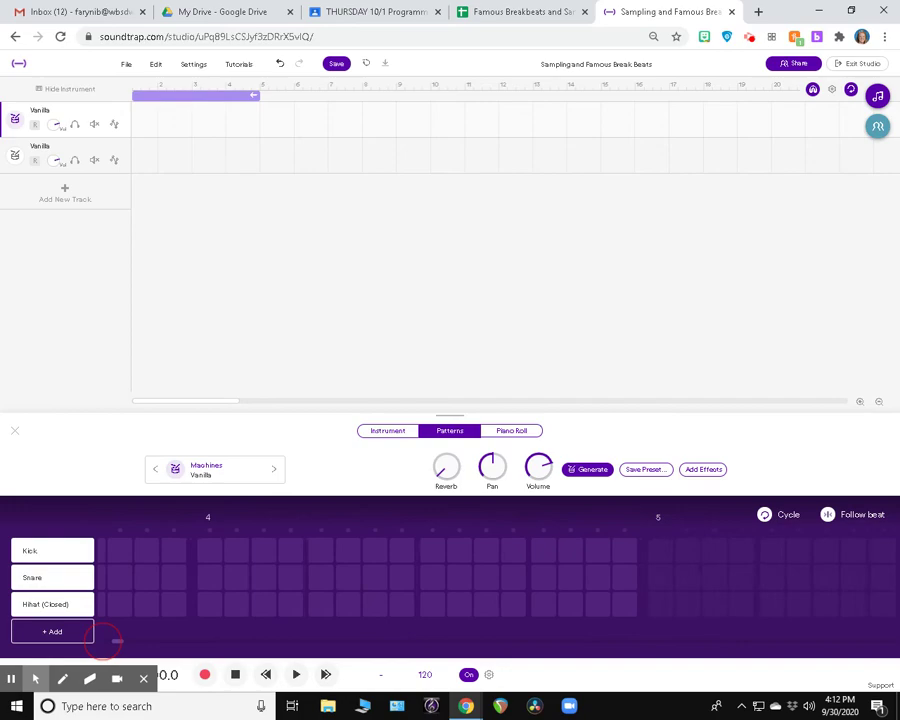
pyautogui.hscroll(-10, 103, 641)
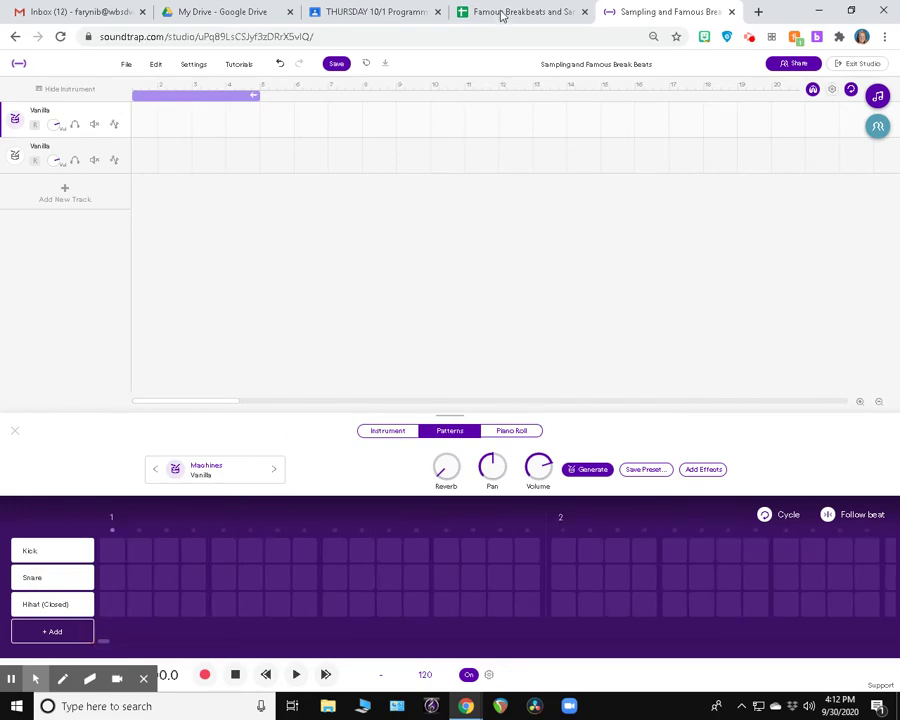
# Detach the Famous Breakbeats spreadsheet into its own smaller window on the right
pyautogui.moveTo(502, 15); pyautogui.dragTo(534, 52)
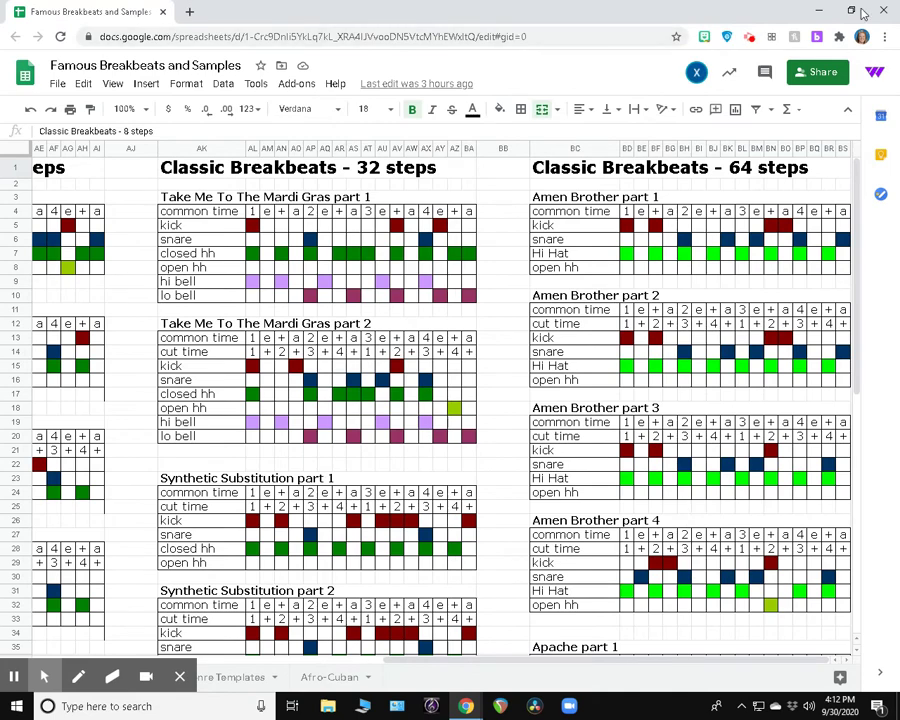
pyautogui.click(859, 9)
pyautogui.click(571, 653)
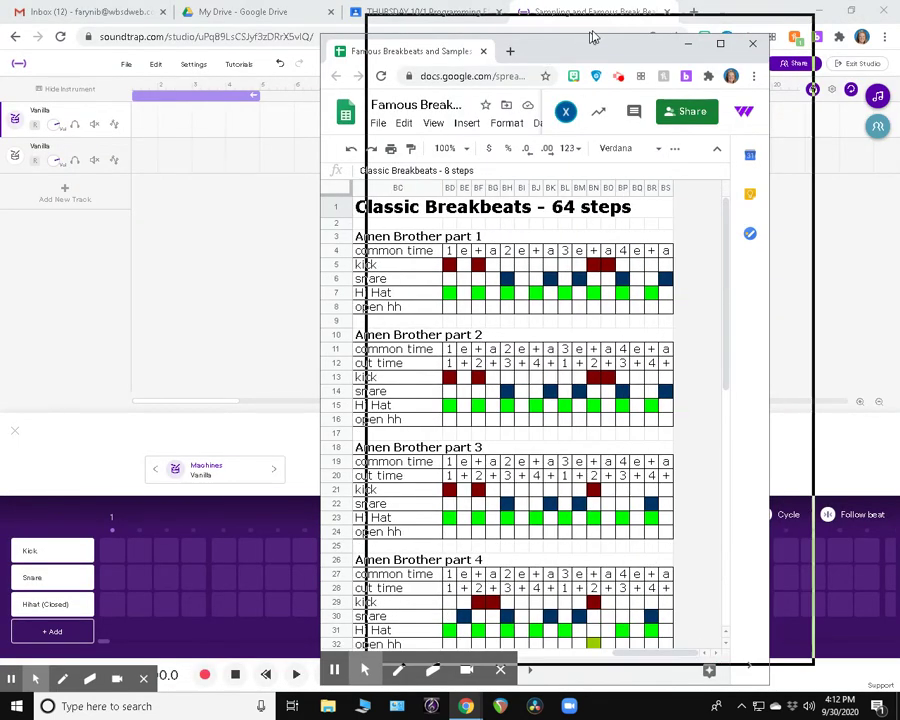
pyautogui.moveTo(542, 56); pyautogui.dragTo(600, 28)
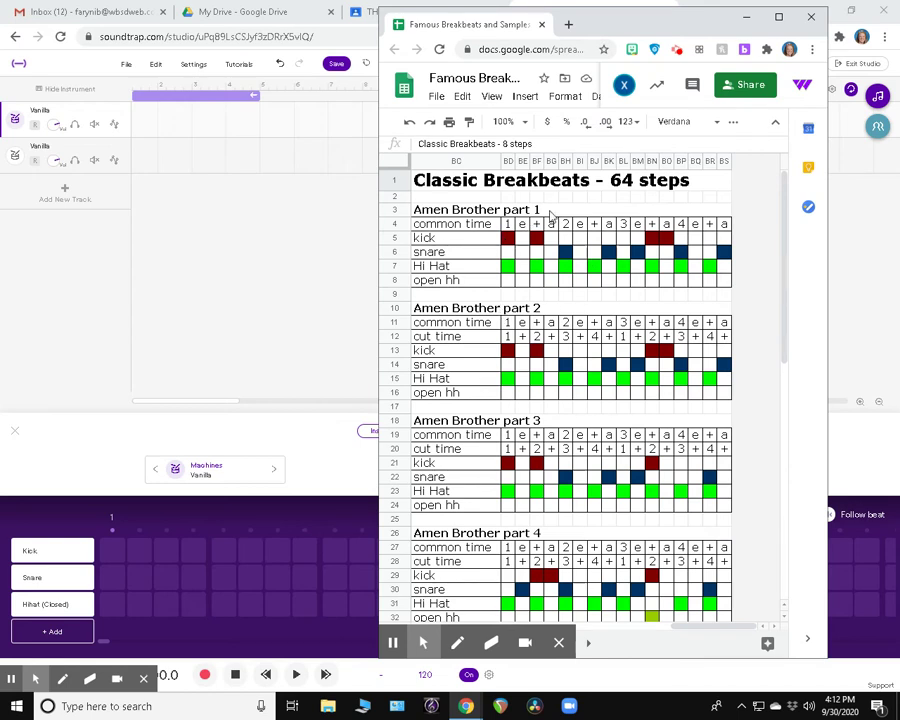
# Trace the Hi Hat hits along the Amen Brother part 1 chart
pyautogui.click(509, 266)
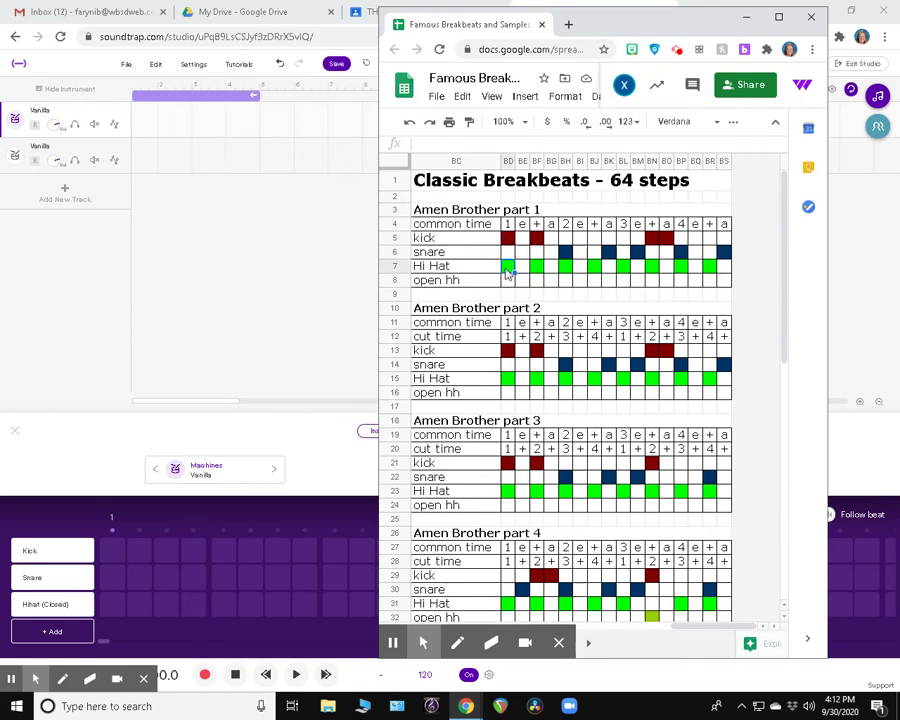
pyautogui.click(566, 266)
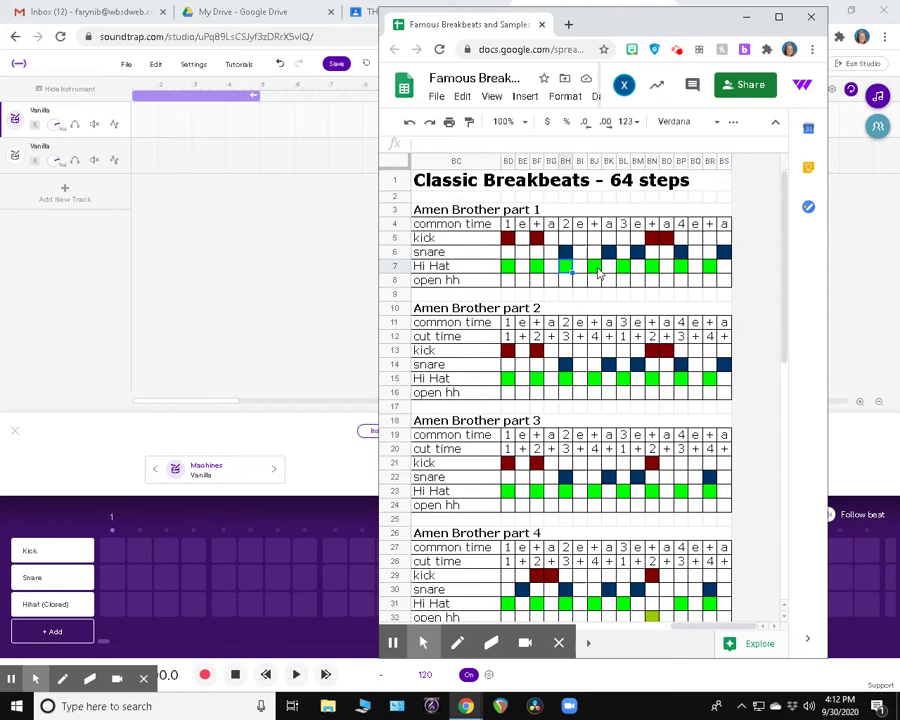
pyautogui.click(596, 268)
pyautogui.click(620, 269)
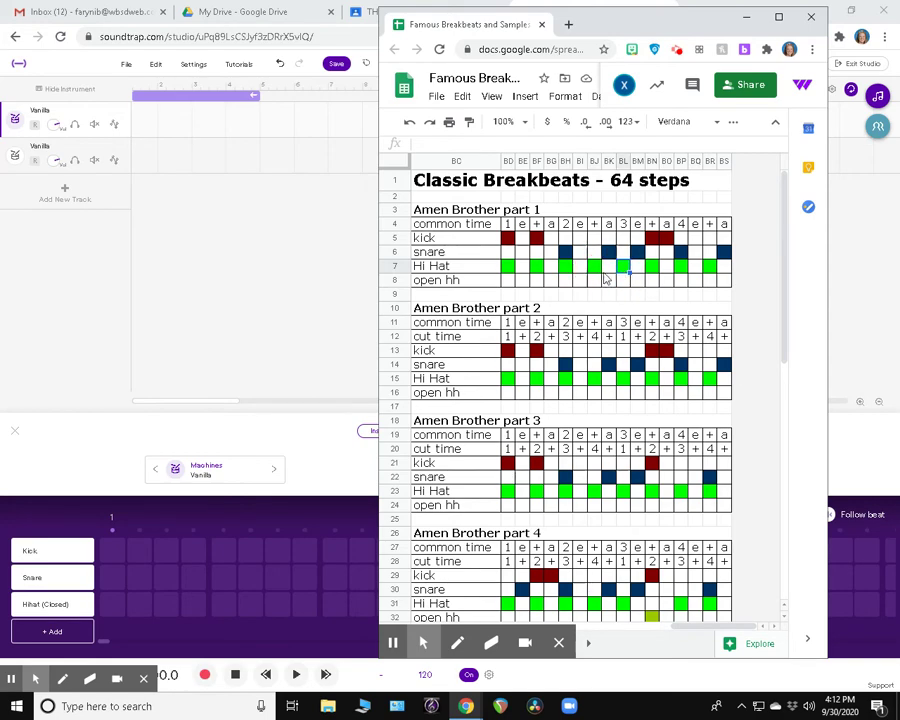
# Add the closed hi-hat steps to bar 1, then read the part 1 snare hits in the chart
pyautogui.click(248, 338)
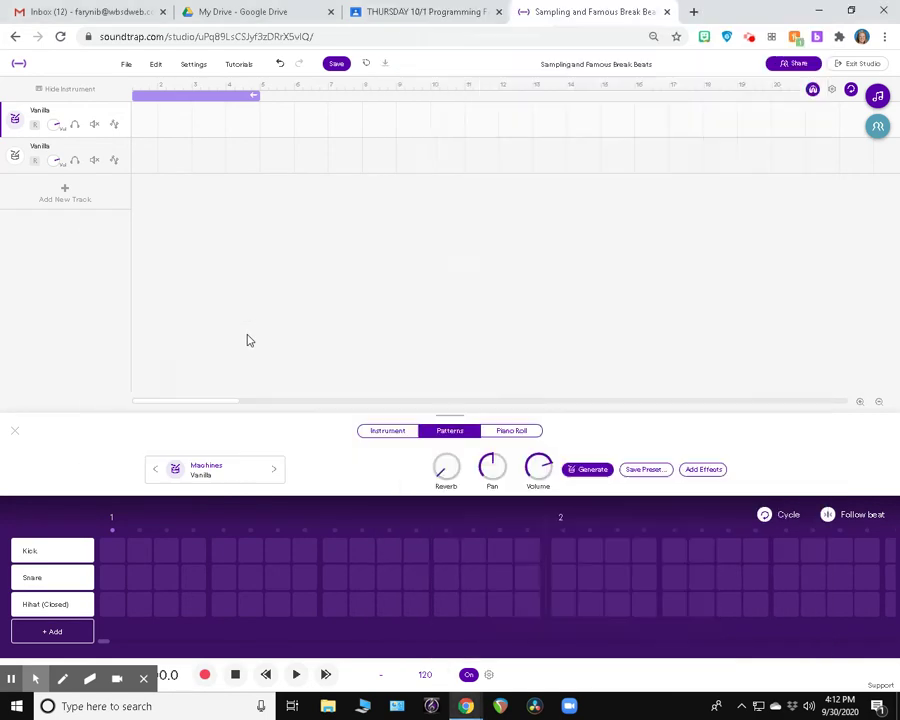
pyautogui.click(111, 608)
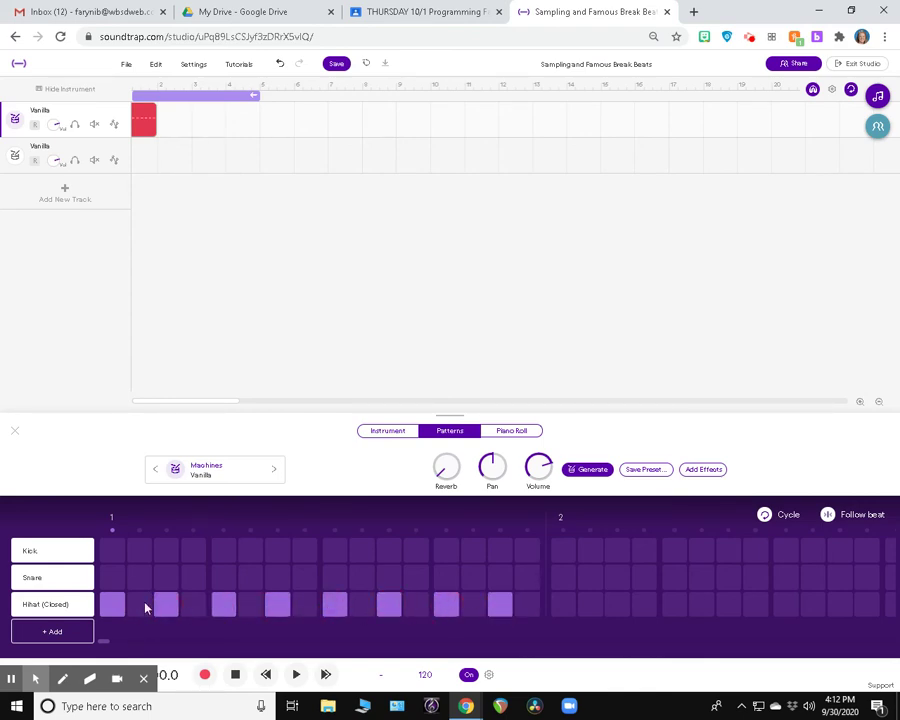
pyautogui.hotkey('alt', 'Tab')
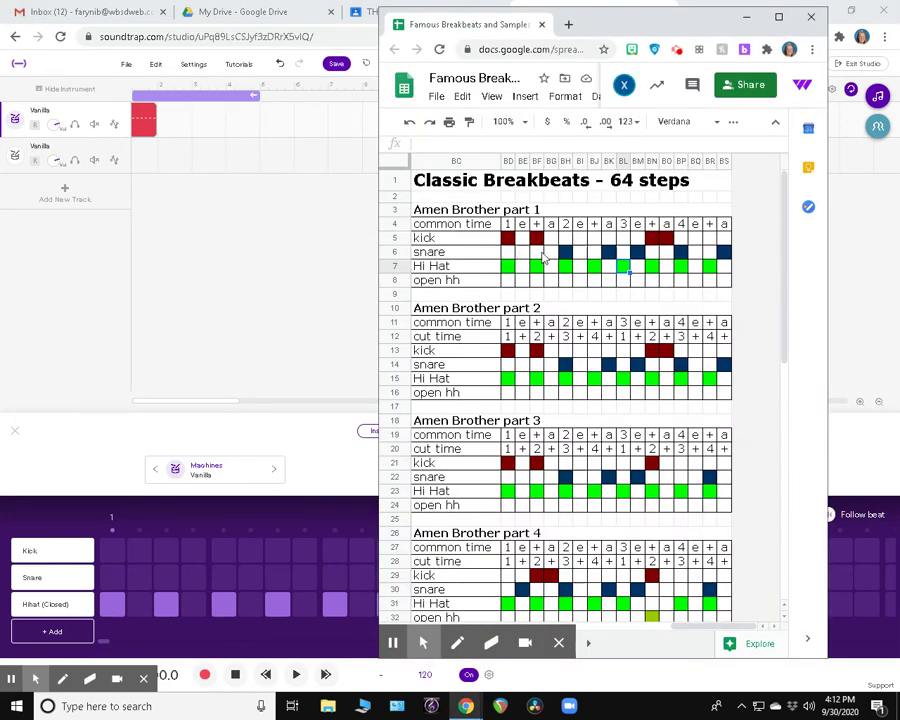
pyautogui.click(613, 252)
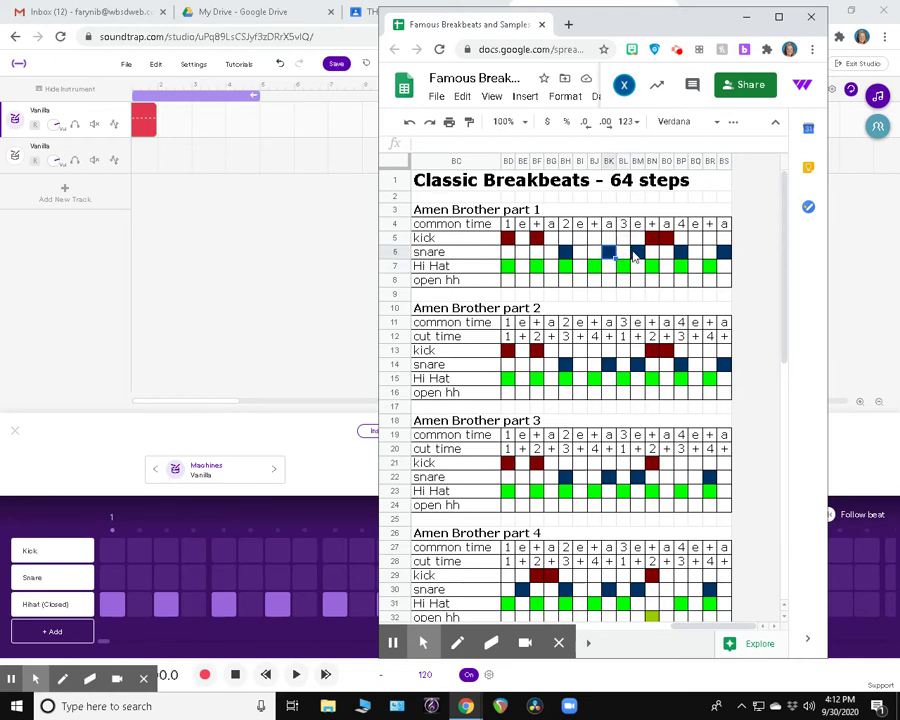
pyautogui.click(639, 256)
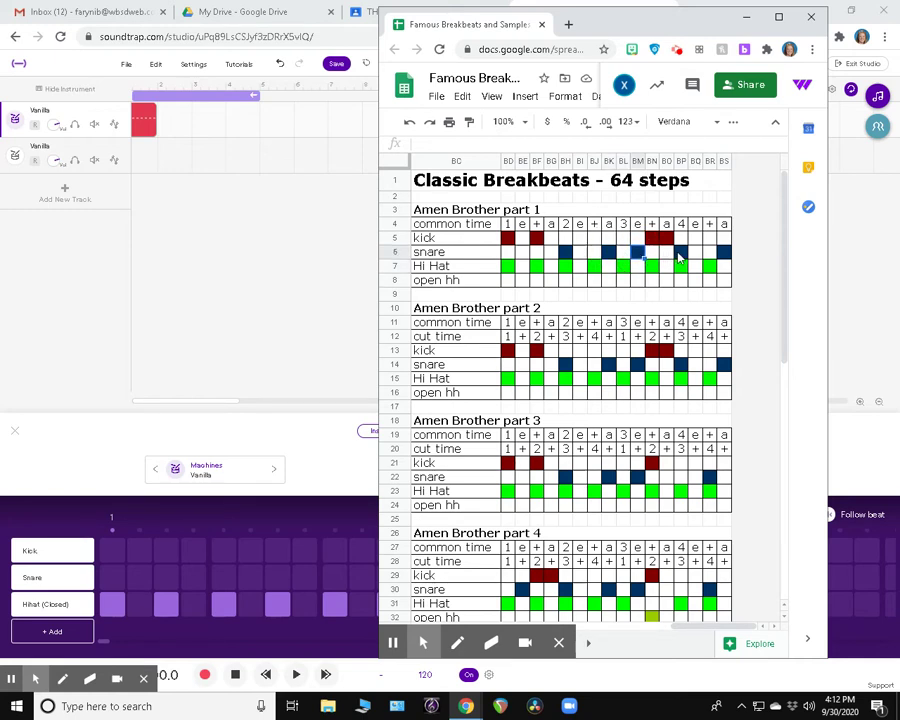
pyautogui.click(681, 257)
pyautogui.click(724, 253)
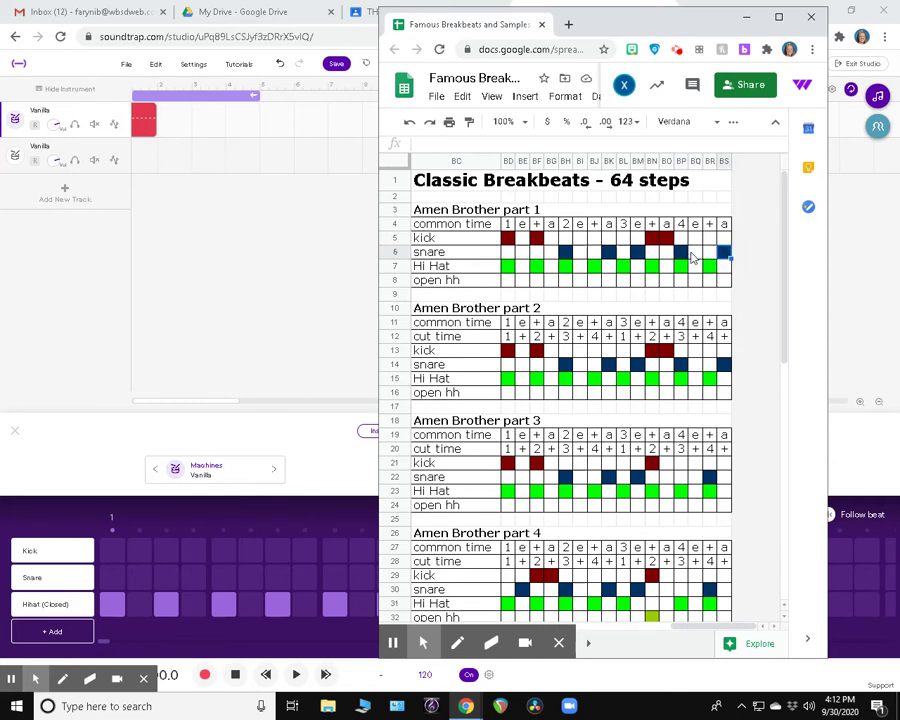
pyautogui.click(610, 252)
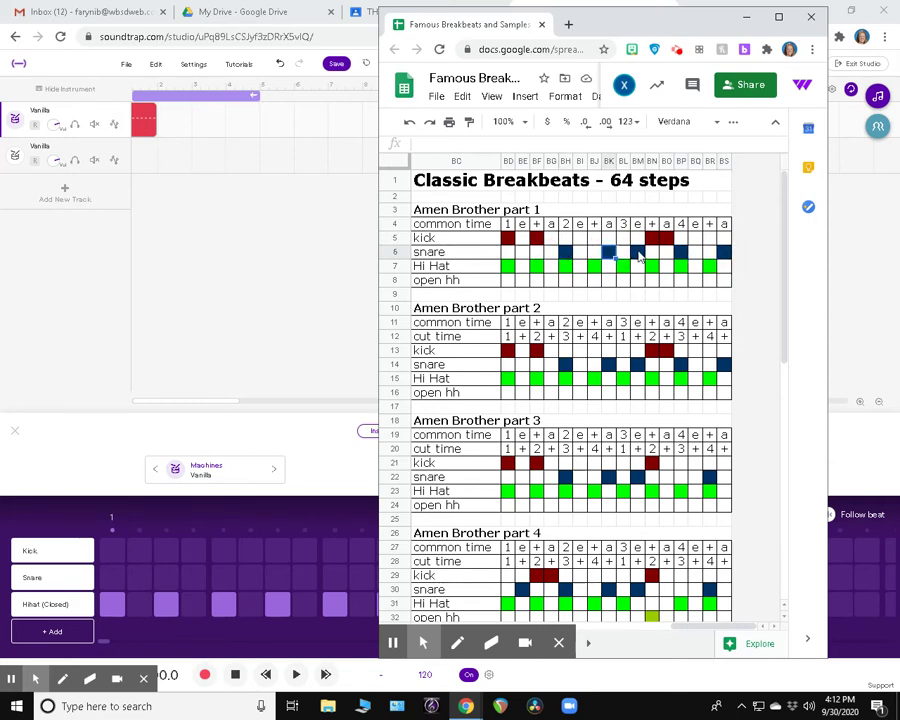
pyautogui.click(679, 257)
pyautogui.click(727, 252)
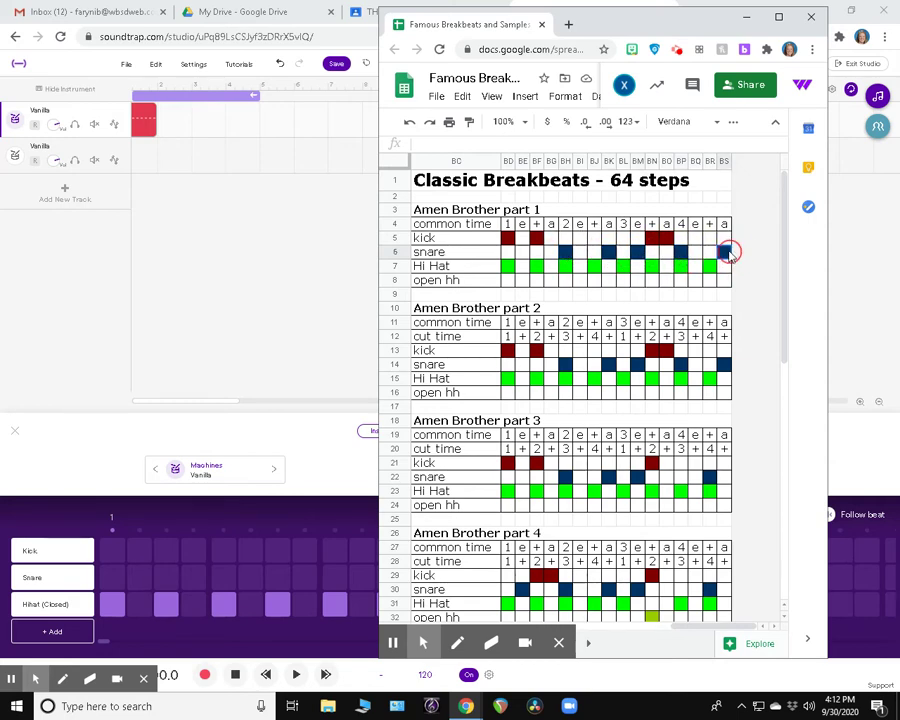
# Program the bar 1 kick on steps 1, 3, 11 and 12
pyautogui.click(135, 557)
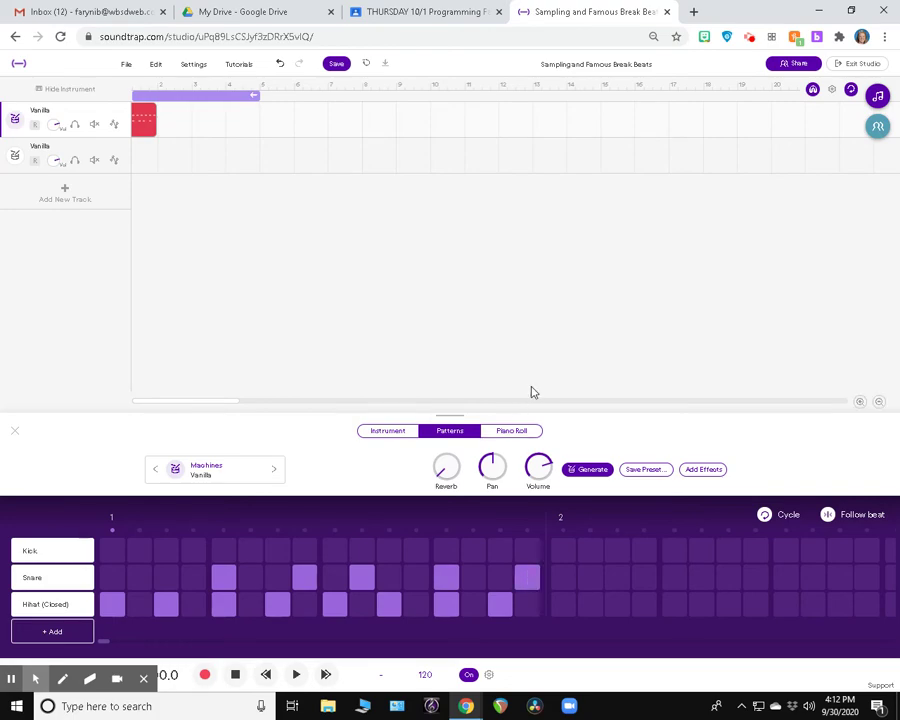
pyautogui.hotkey('alt', 'Tab')
pyautogui.hotkey('alt', 'Tab')
pyautogui.hotkey('alt', 'Tab')
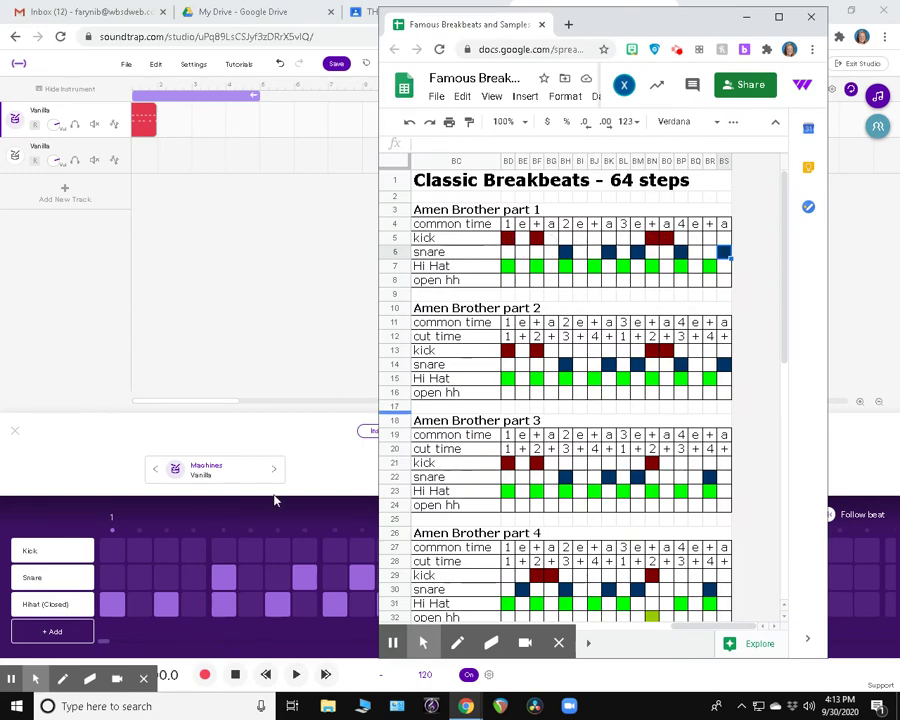
pyautogui.hotkey('alt', 'Tab')
pyautogui.click(116, 552)
pyautogui.click(168, 549)
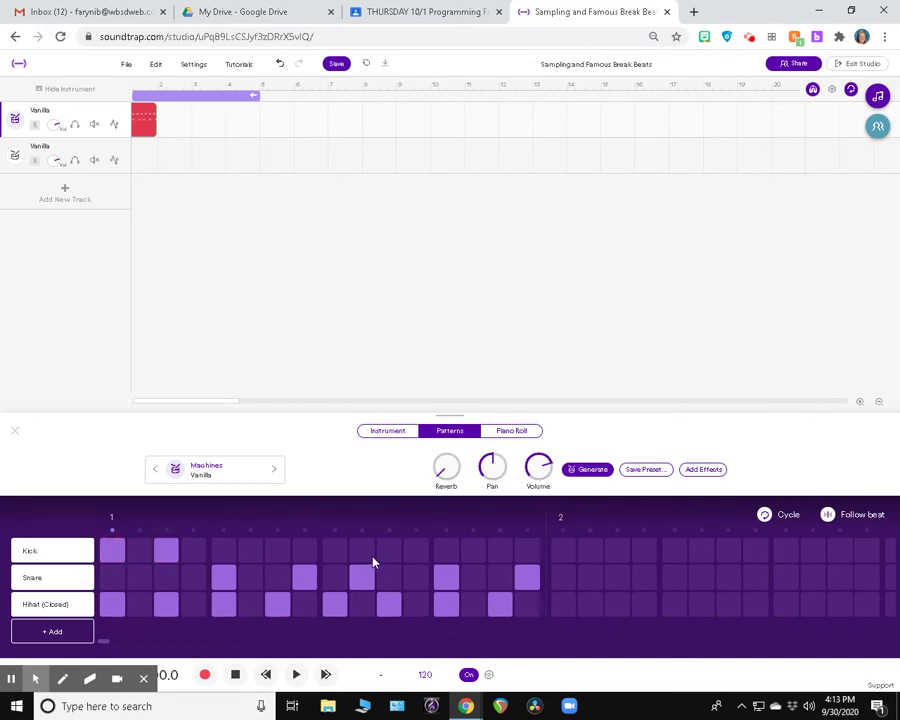
pyautogui.click(394, 550)
pyautogui.click(417, 552)
pyautogui.click(296, 674)
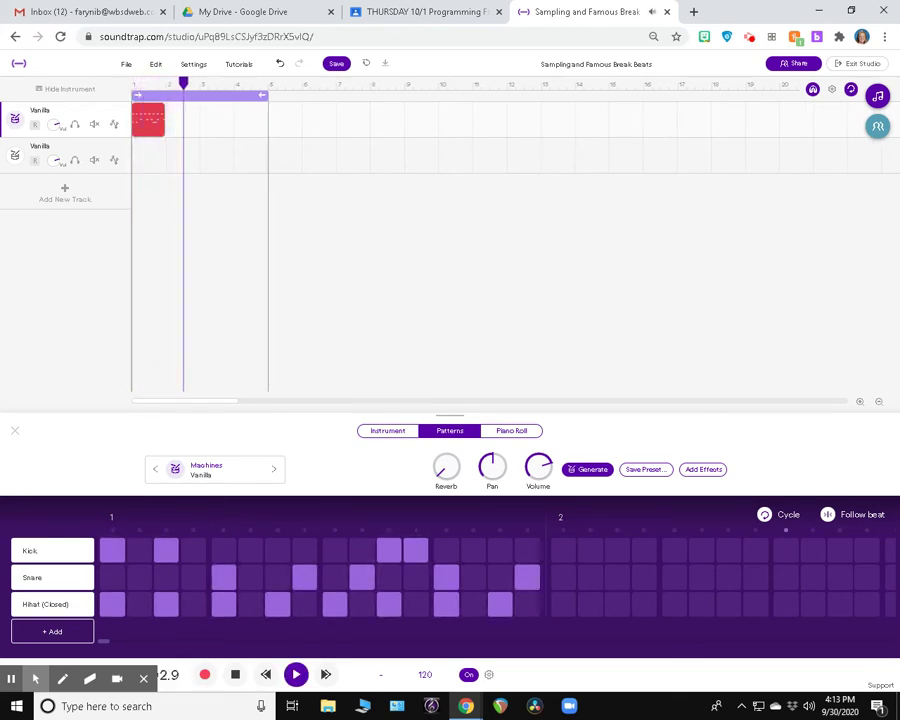
pyautogui.press('space')
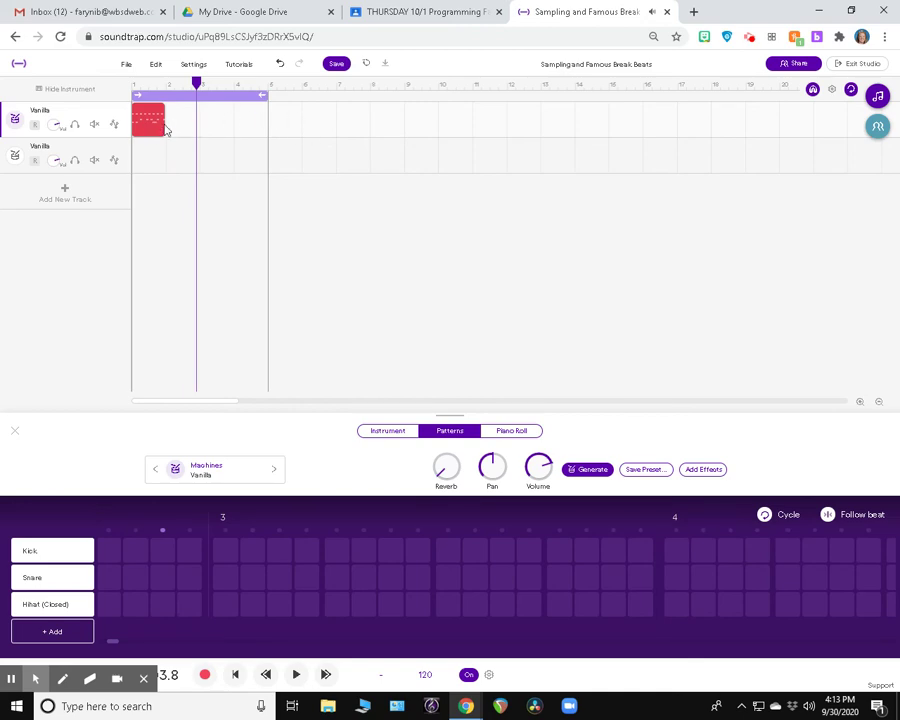
pyautogui.moveTo(115, 644); pyautogui.dragTo(101, 642)
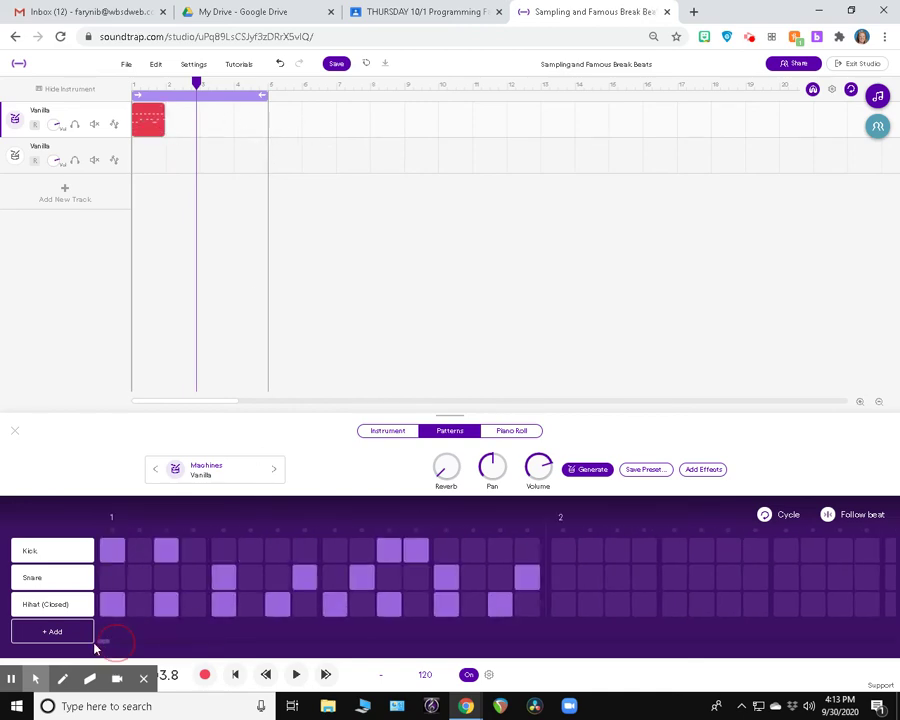
pyautogui.click(235, 675)
pyautogui.press('space')
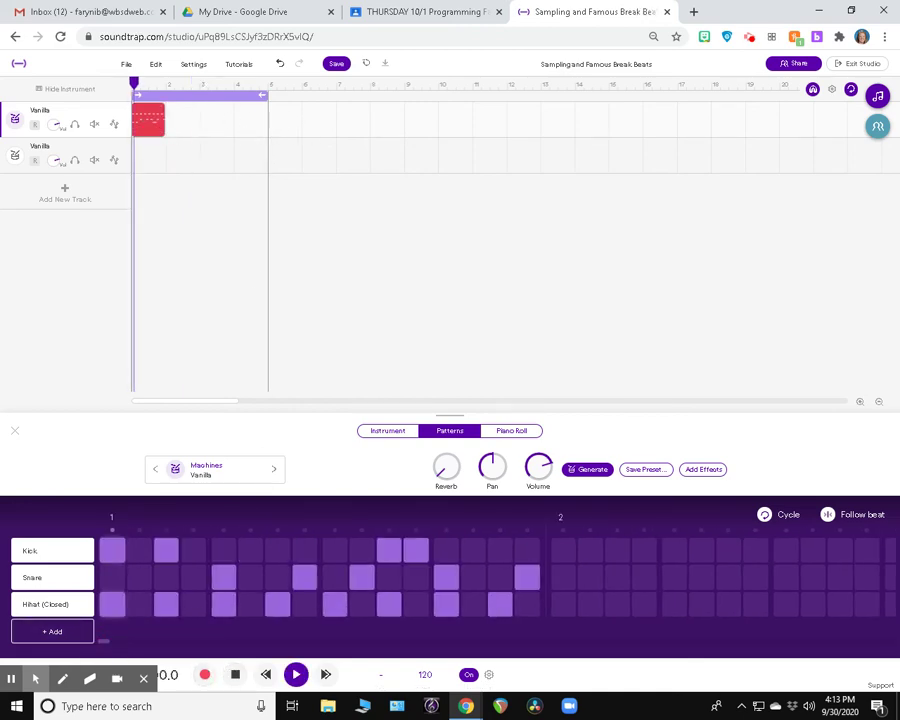
pyautogui.press('space')
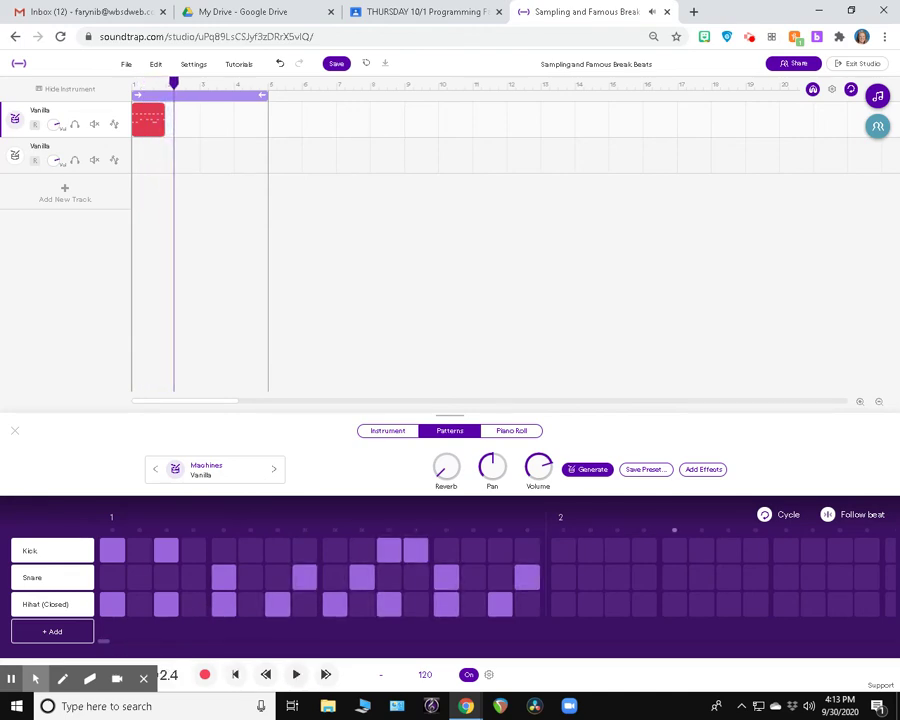
# Add the closed hi-hat hits across measure 2 of the pattern
pyautogui.click(104, 643)
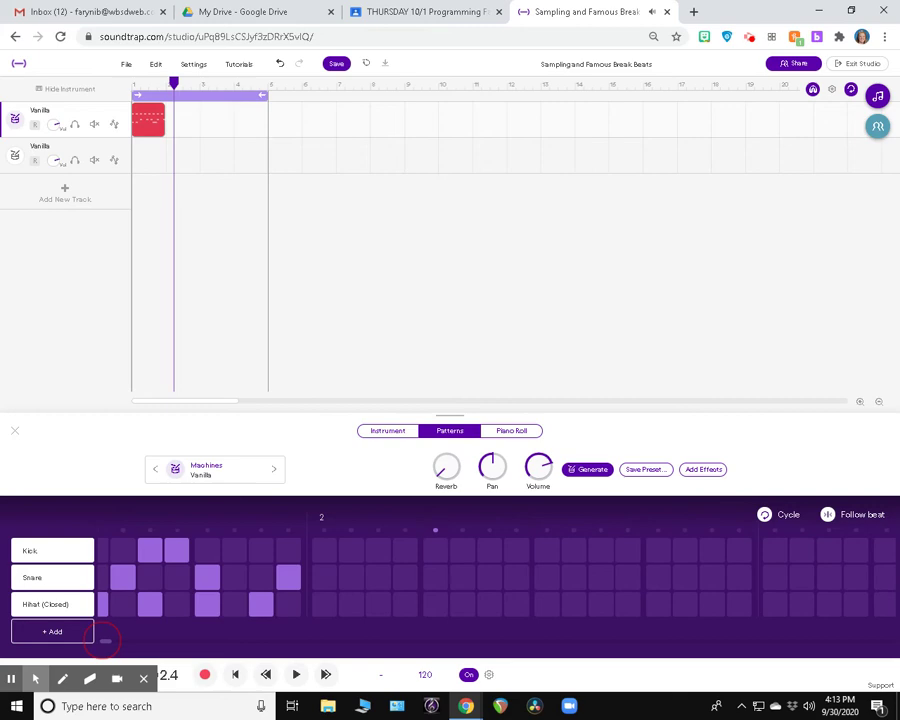
pyautogui.hotkey('alt', 'Tab')
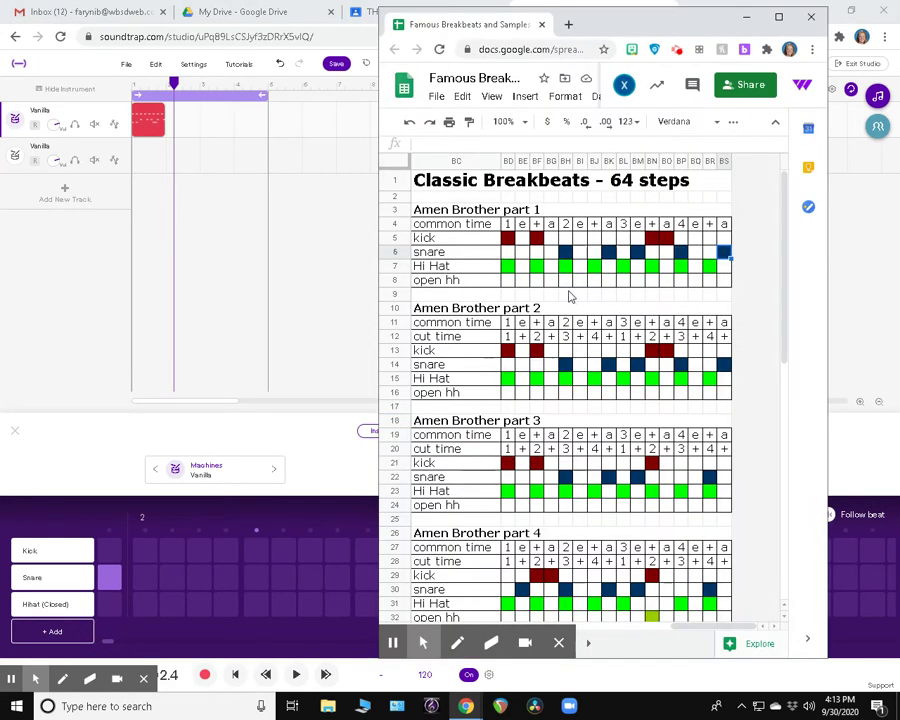
pyautogui.scroll(-1, 562, 323)
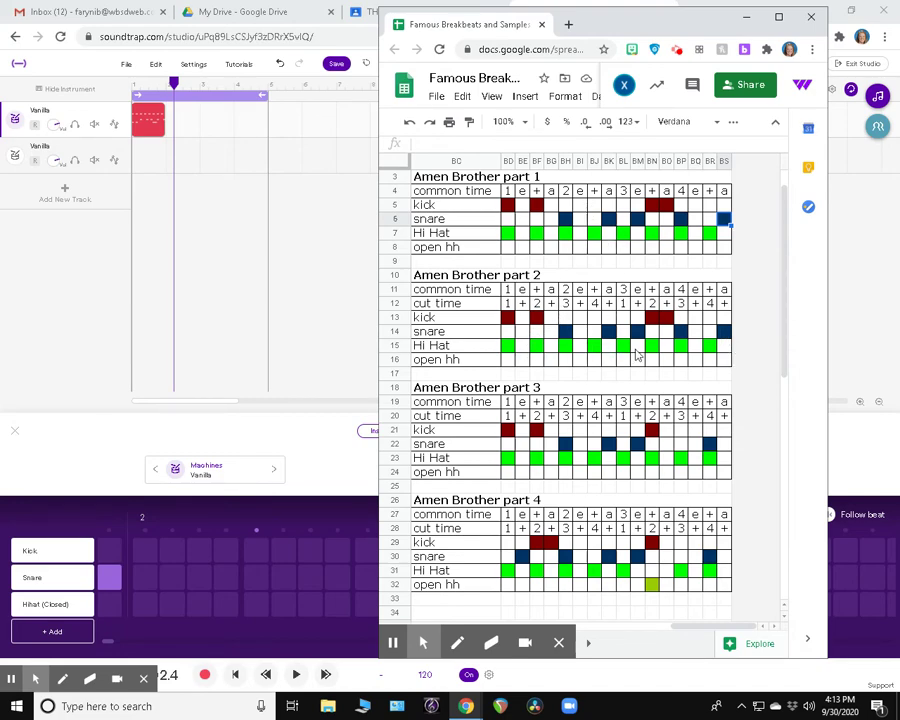
pyautogui.click(145, 604)
pyautogui.click(199, 604)
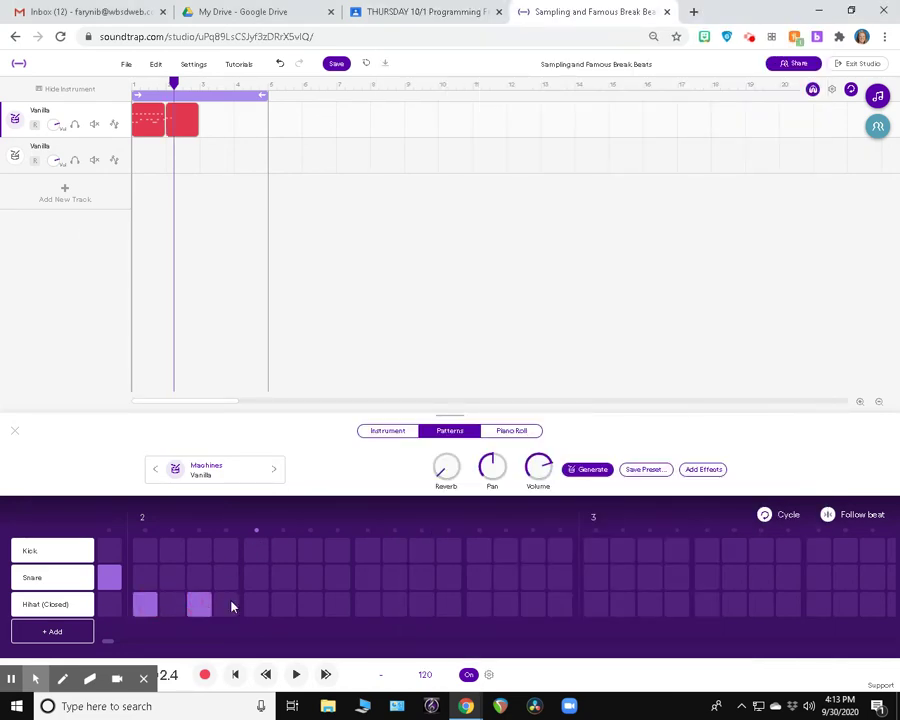
pyautogui.click(534, 613)
# Check the part 2 snare and kick rows in the chart and add the measure 2 kick
pyautogui.hotkey('alt', 'Tab')
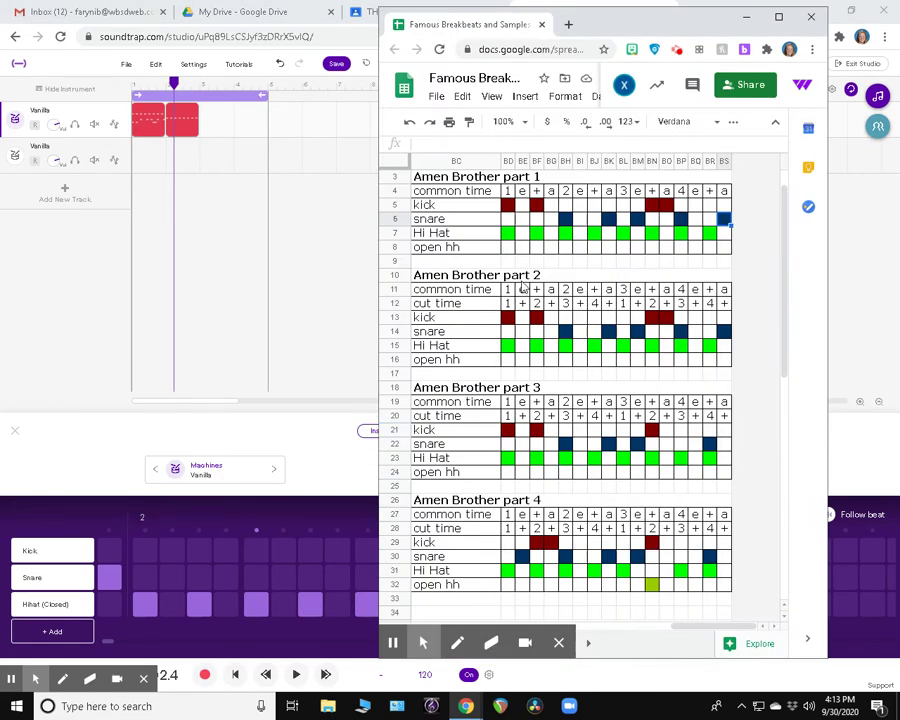
pyautogui.click(465, 305)
pyautogui.moveTo(481, 309); pyautogui.dragTo(724, 307)
pyautogui.moveTo(455, 290); pyautogui.dragTo(722, 289)
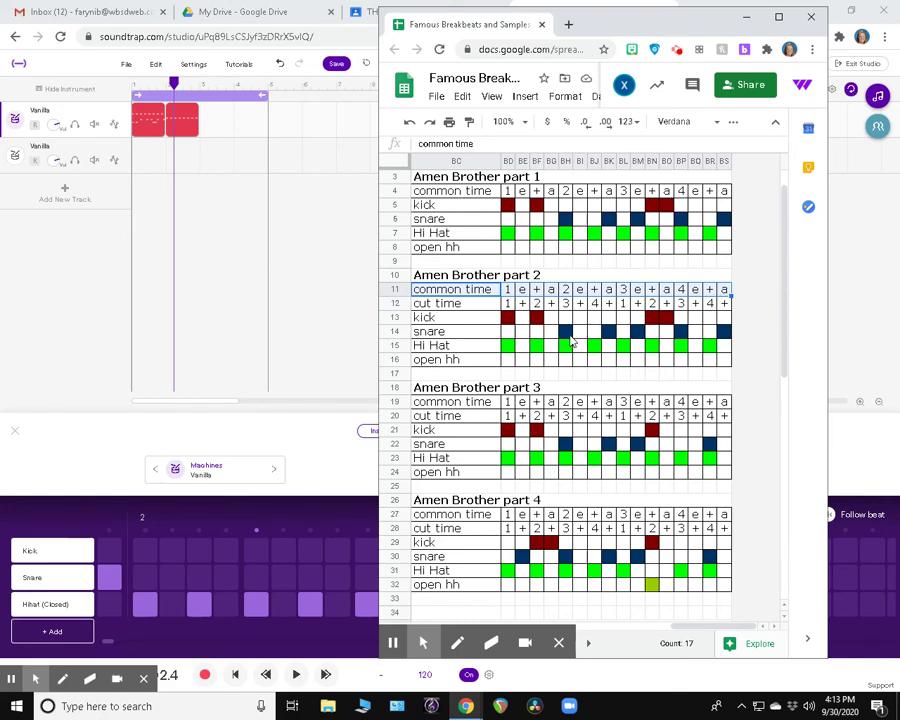
pyautogui.click(639, 333)
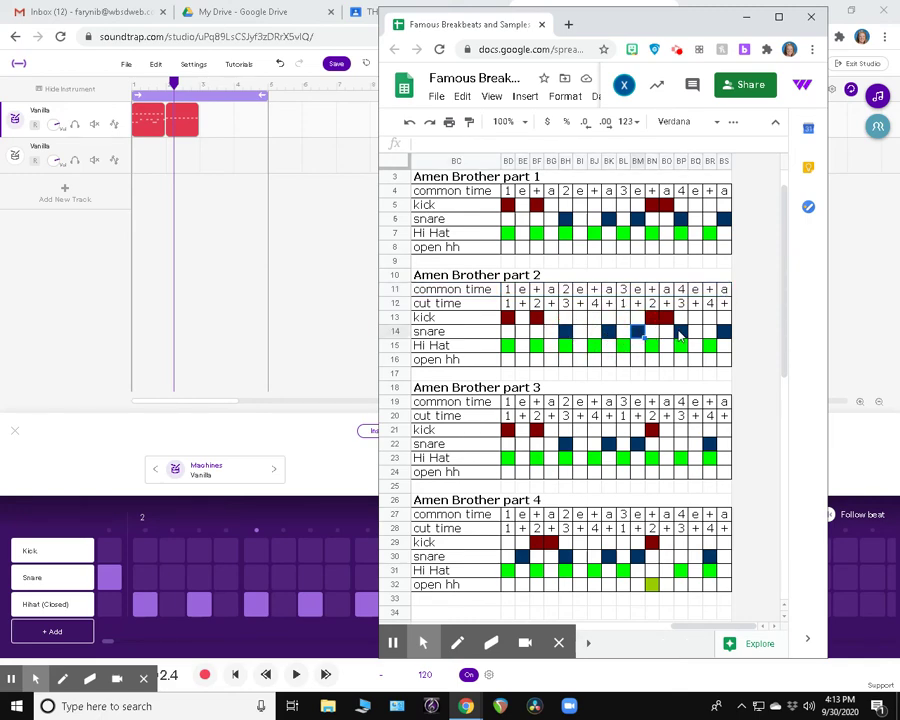
pyautogui.click(722, 334)
pyautogui.hotkey('alt', 'Tab')
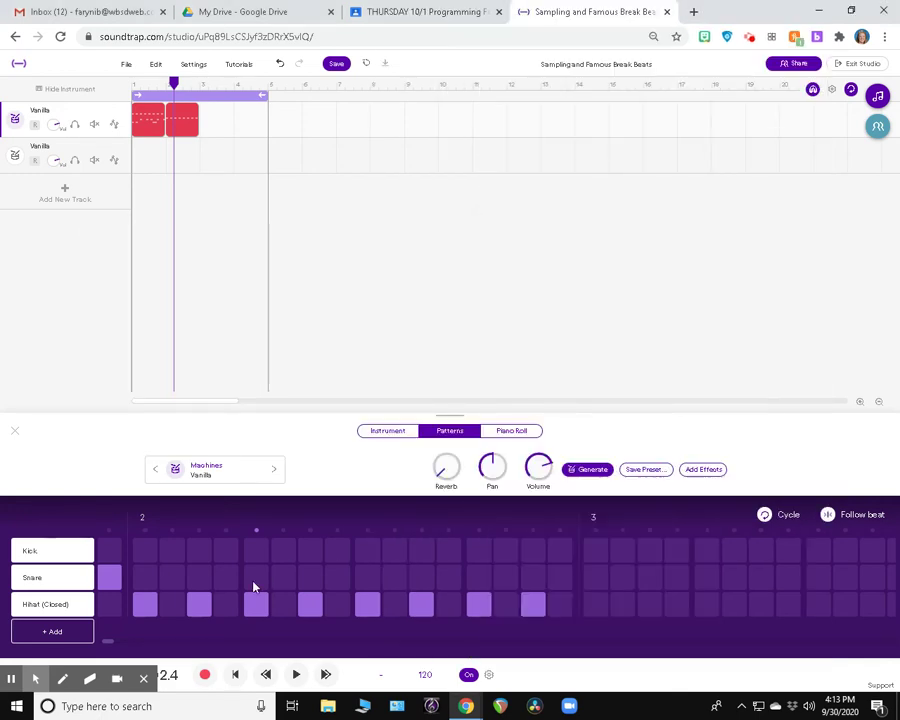
pyautogui.hotkey('alt', 'Tab')
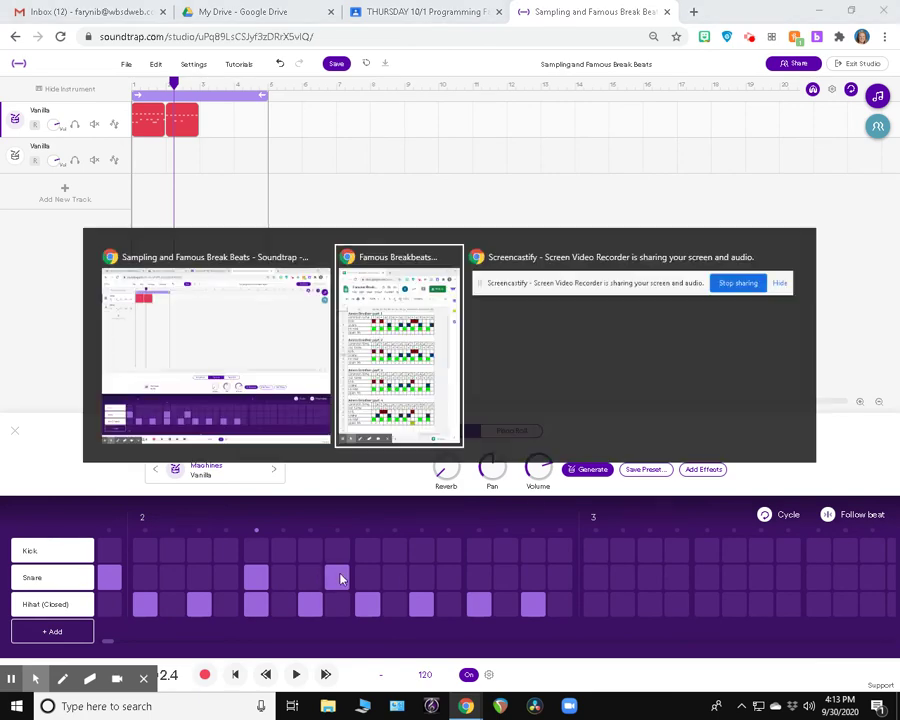
pyautogui.hotkey('alt', 'Tab')
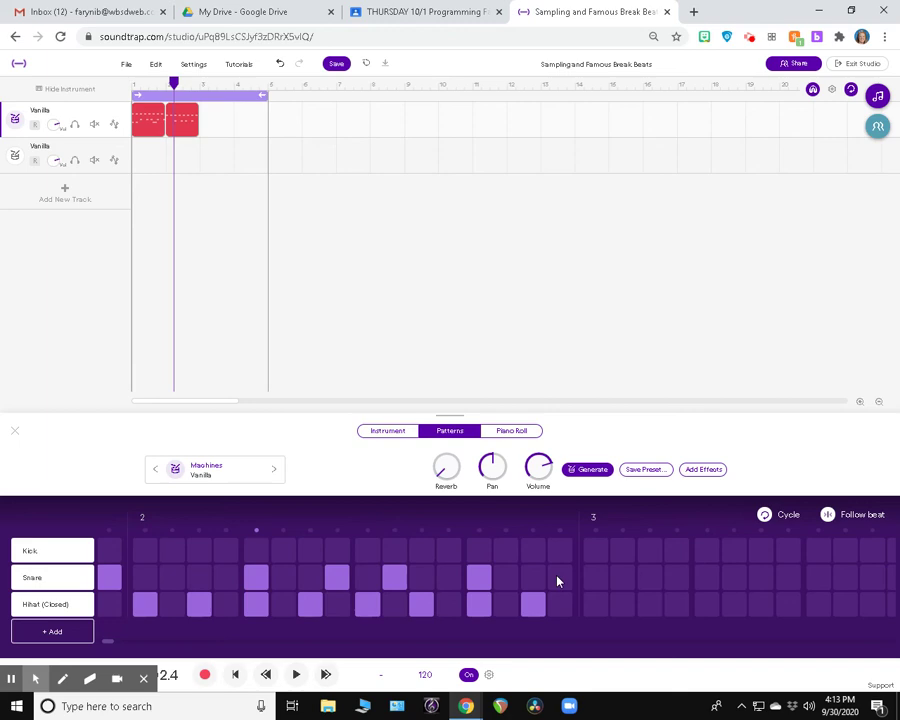
pyautogui.hotkey('alt', 'Tab')
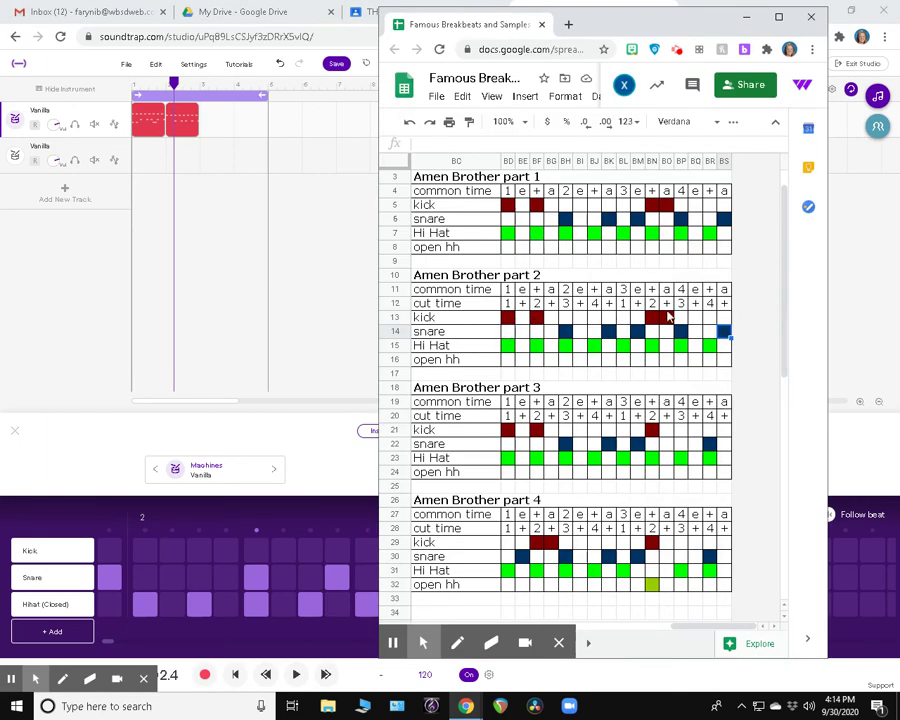
pyautogui.hotkey('alt', 'Tab')
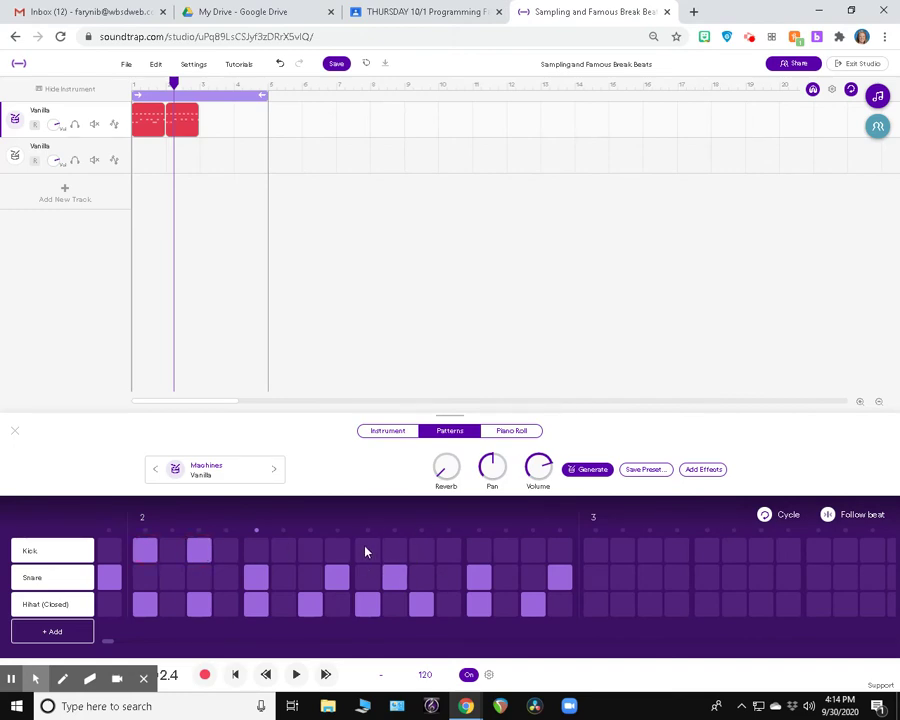
pyautogui.click(446, 551)
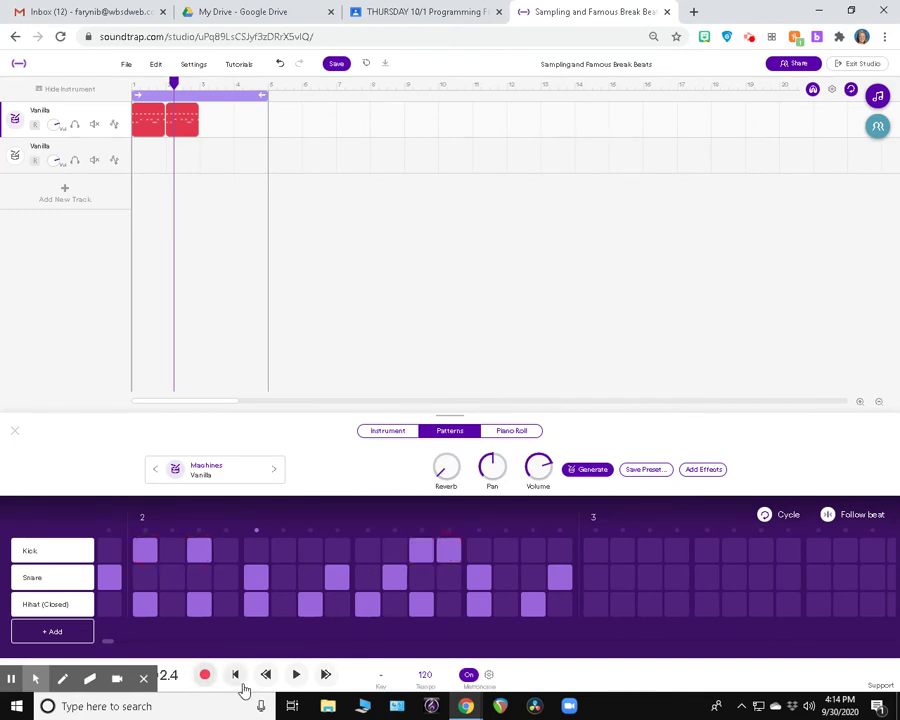
# Rewind, play the two-bar beat from the start, then stop it
pyautogui.click(235, 674)
pyautogui.click(296, 674)
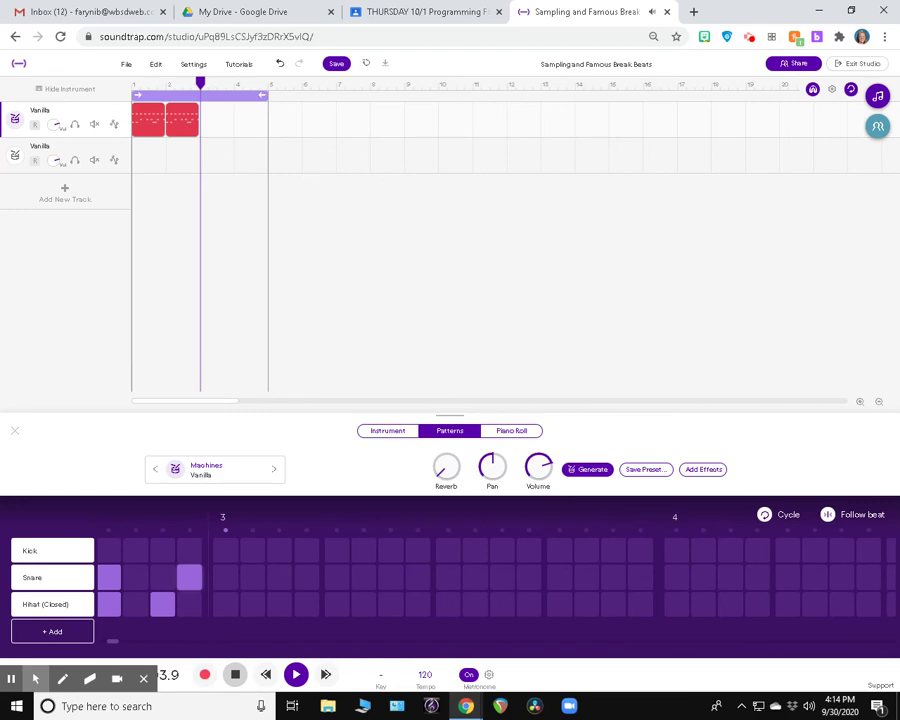
pyautogui.click(235, 674)
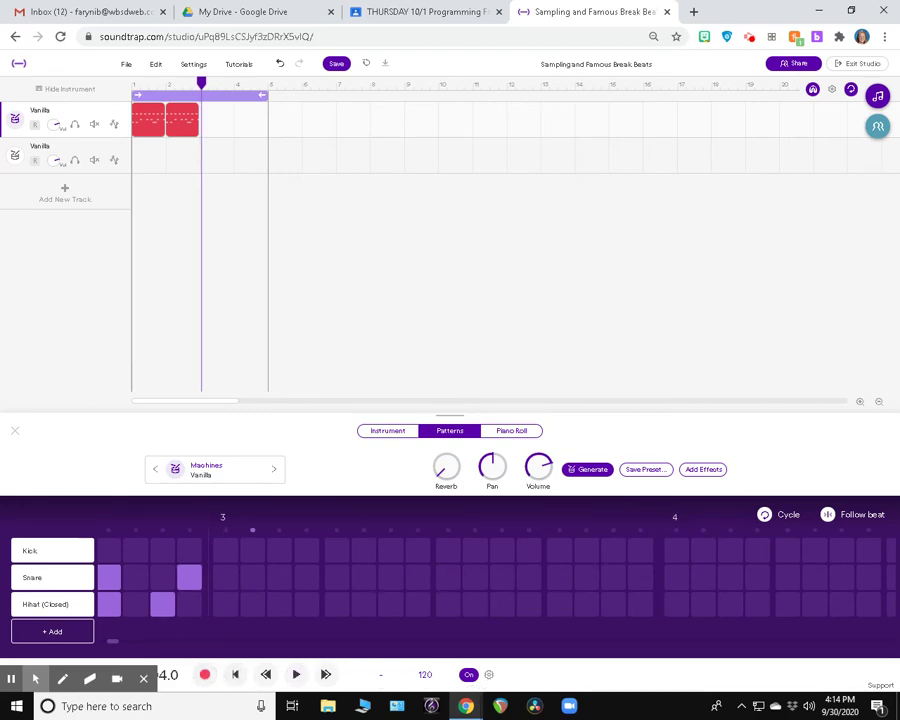
# Add the Amen Brother part 3 closed hi-hat hits to measure 3
pyautogui.hotkey('alt', 'Tab')
pyautogui.scroll(-3, 582, 268)
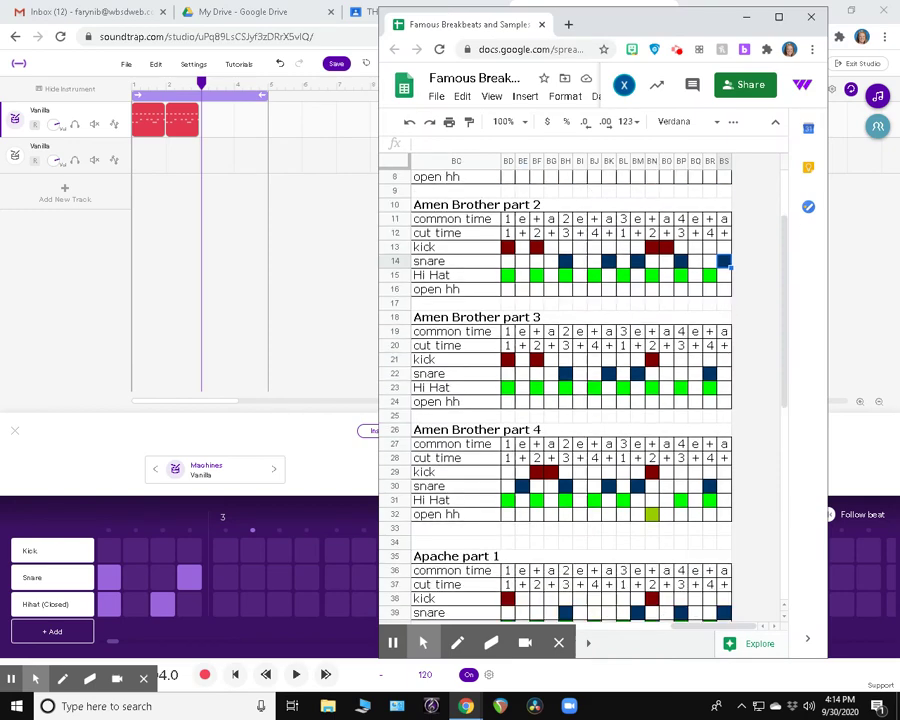
pyautogui.scroll(-2, 711, 240)
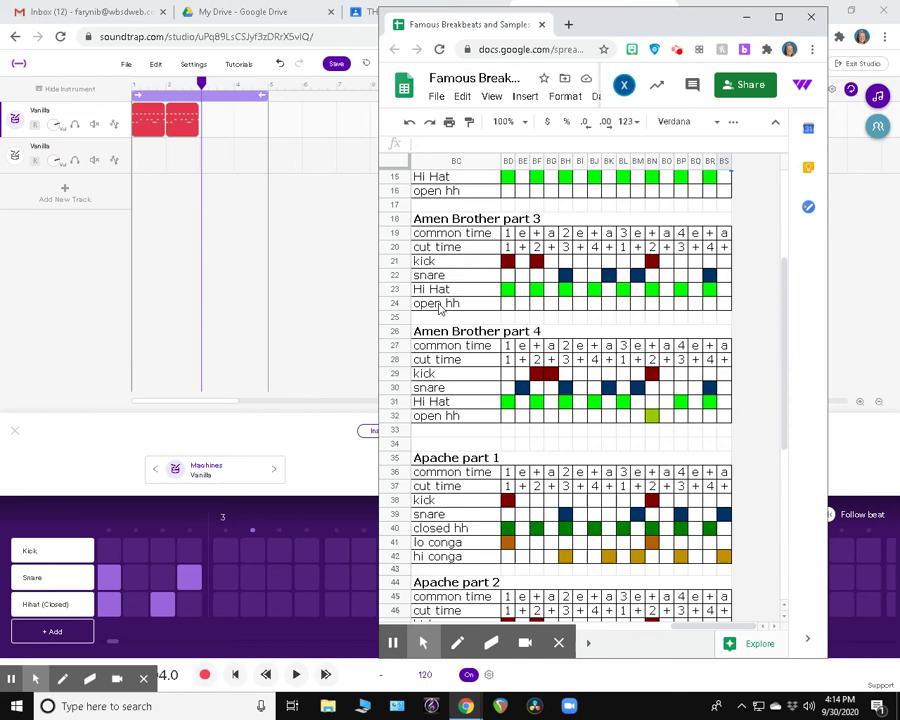
pyautogui.click(224, 615)
pyautogui.click(225, 606)
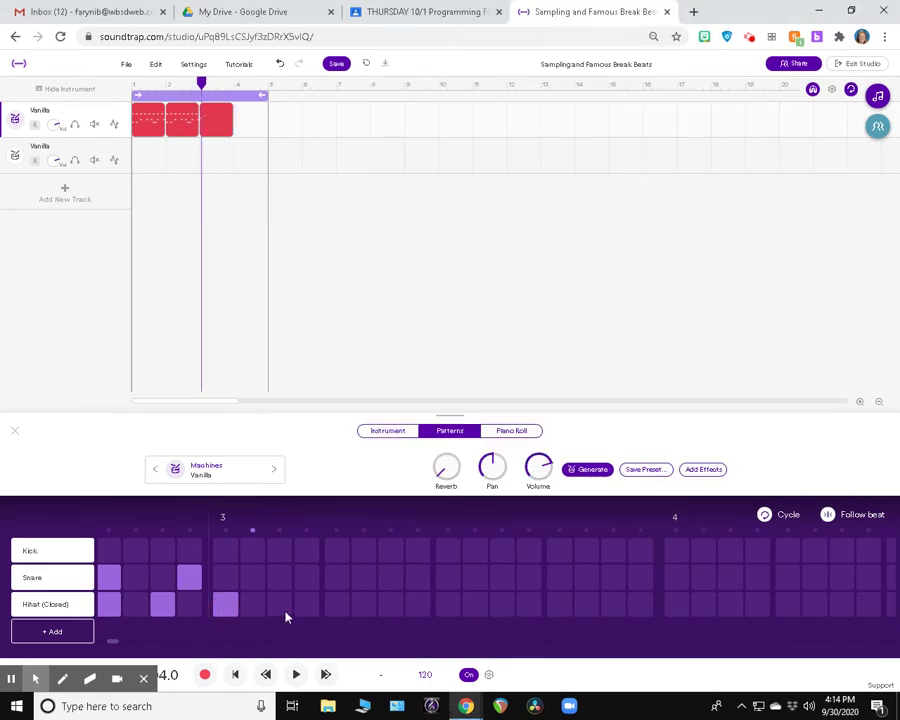
pyautogui.click(279, 606)
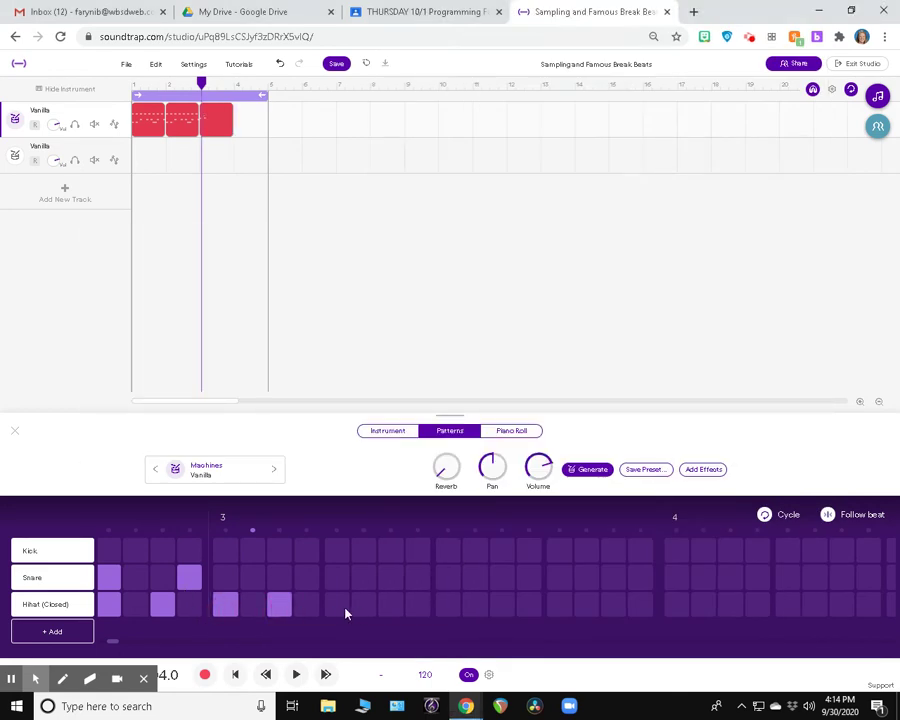
pyautogui.click(502, 605)
pyautogui.click(559, 605)
# Add three snare hits to measure 3 following the part 3 chart
pyautogui.hotkey('alt', 'Tab')
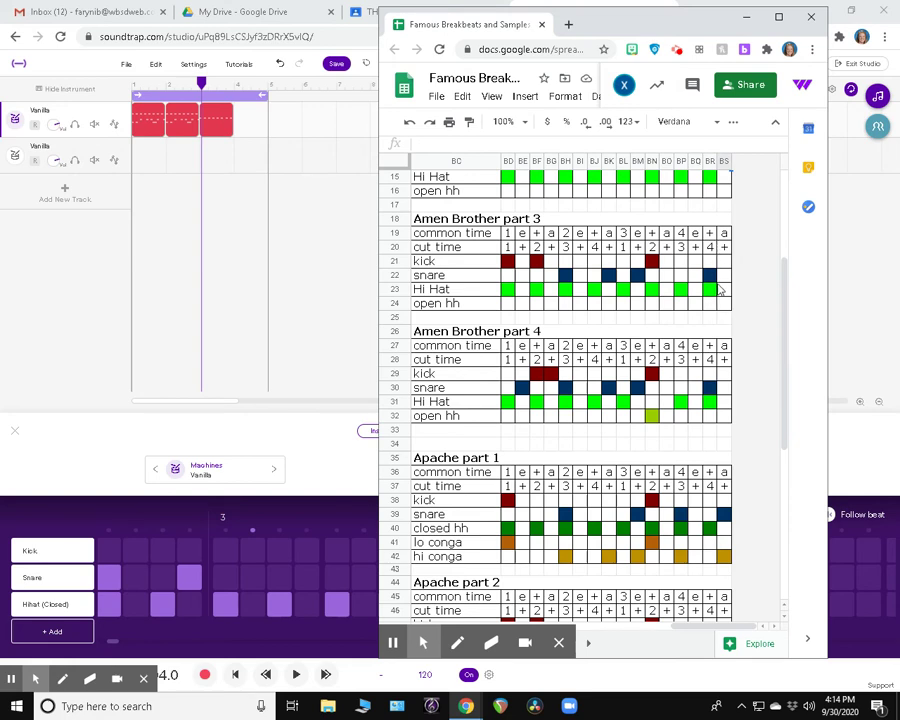
pyautogui.click(595, 277)
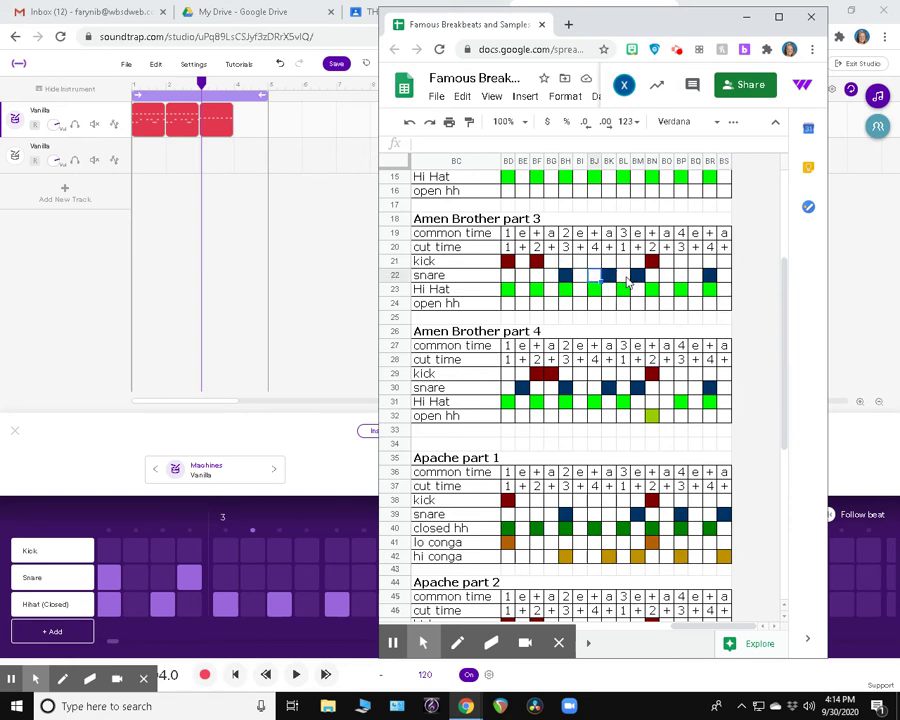
pyautogui.click(709, 277)
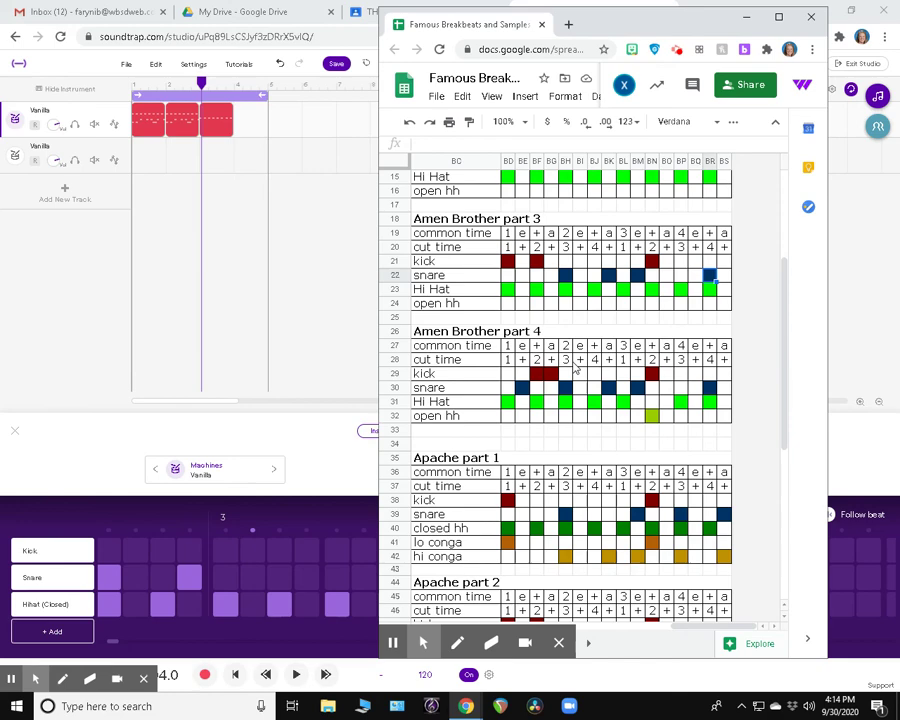
pyautogui.click(291, 541)
pyautogui.click(336, 578)
pyautogui.click(418, 577)
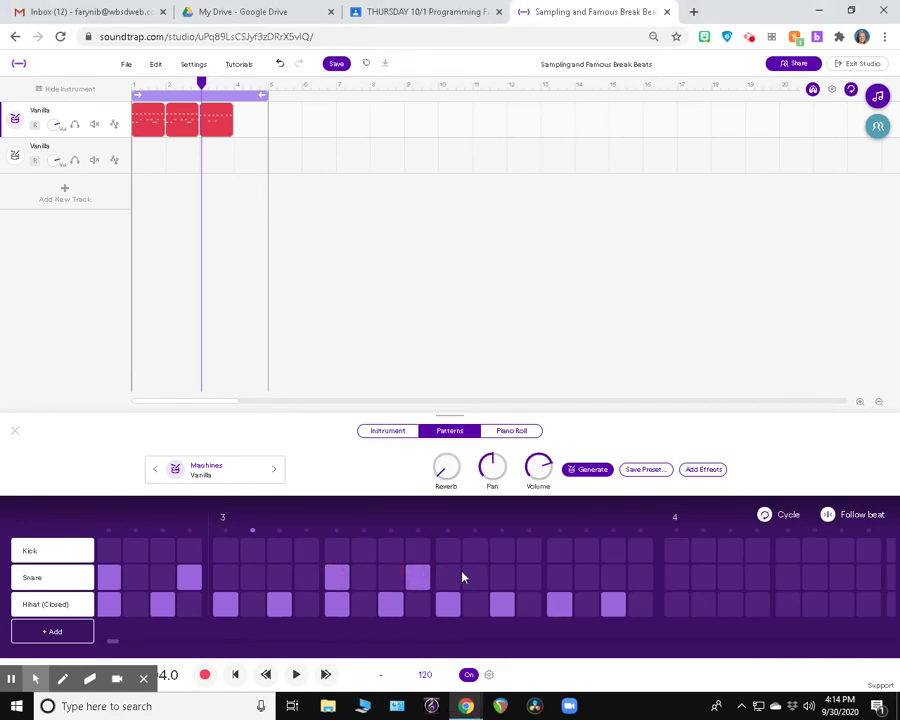
pyautogui.click(474, 577)
# Add the part 3 kick hit to measure 3, then play the beat from the start and stop
pyautogui.hotkey('alt', 'Tab')
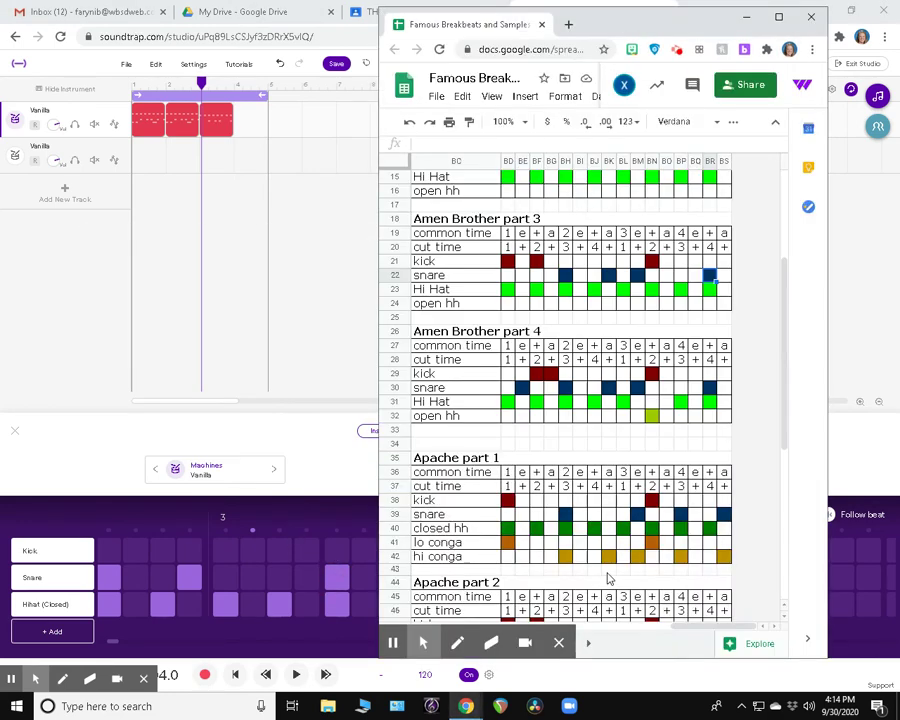
pyautogui.click(536, 261)
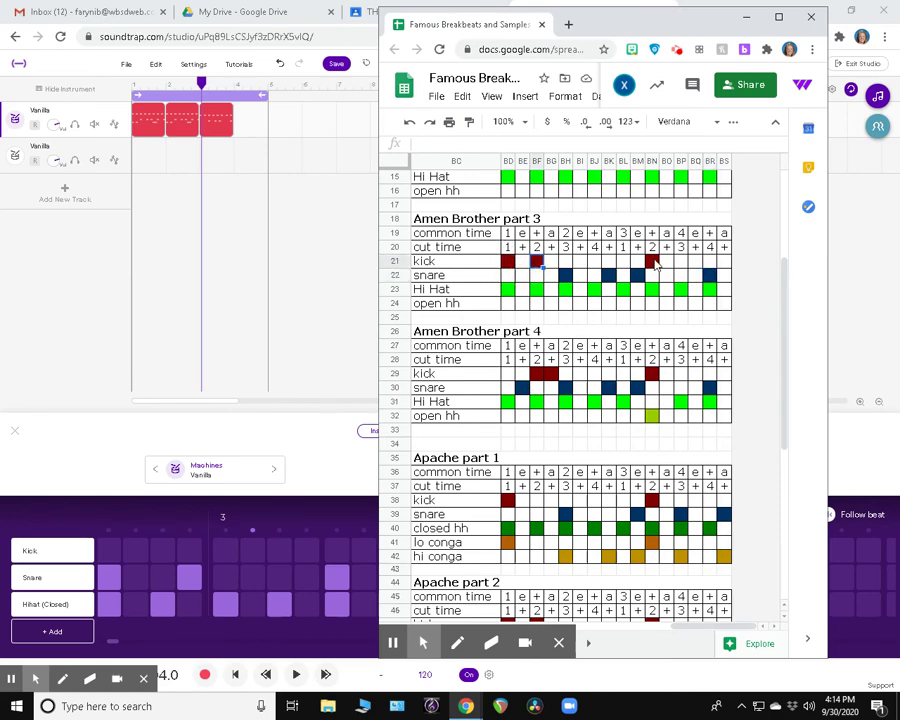
pyautogui.hotkey('alt', 'Tab')
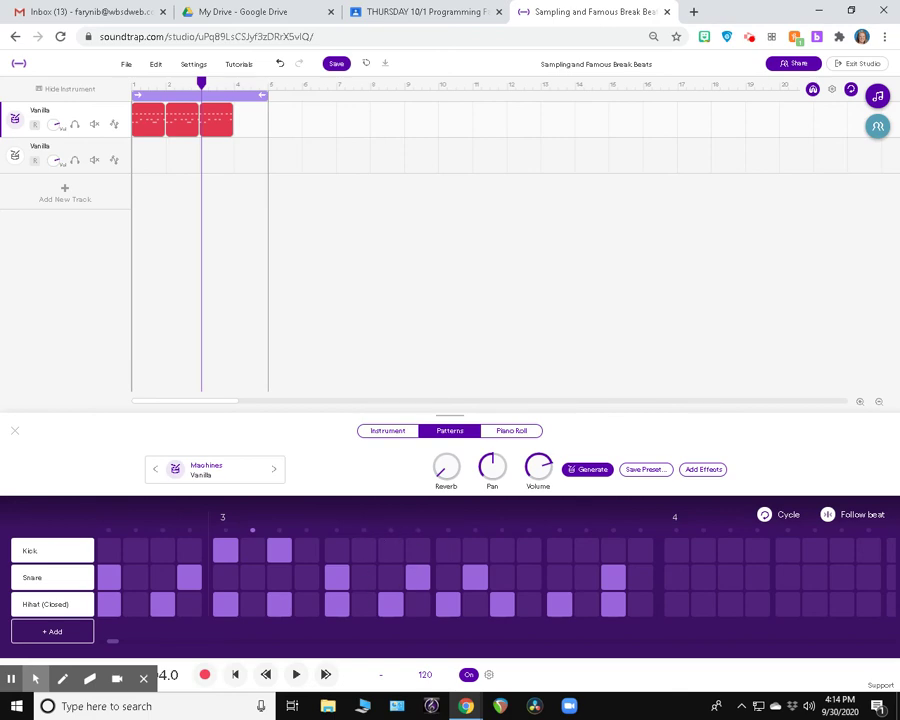
pyautogui.click(499, 550)
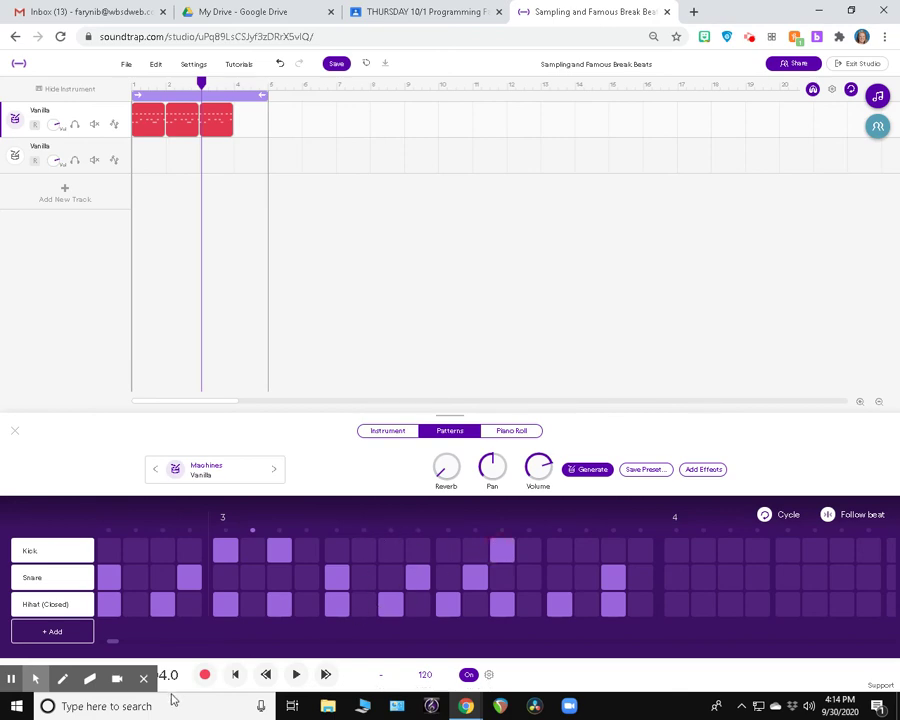
pyautogui.click(235, 675)
pyautogui.press('space')
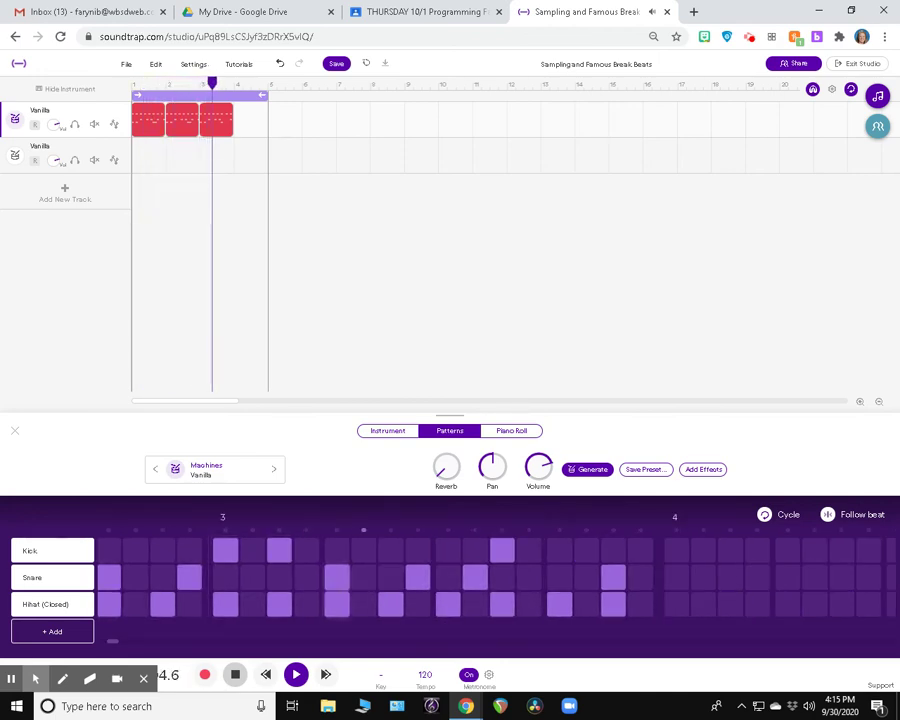
pyautogui.press('space')
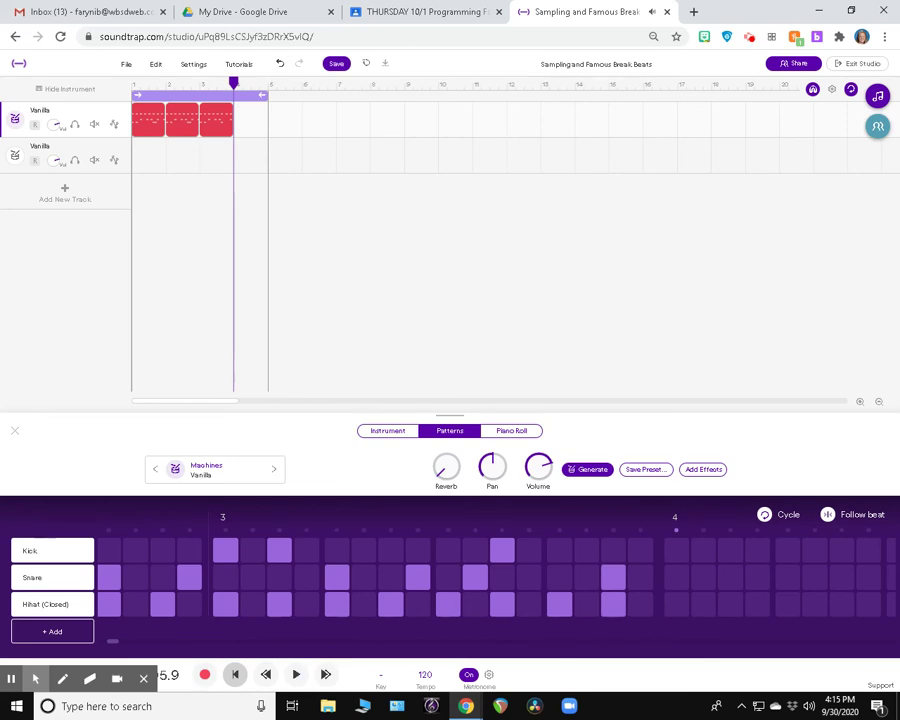
# Look up where the open hi-hat hit falls in the Amen Brother part 4 chart, then return to Soundtrap
pyautogui.moveTo(118, 651)
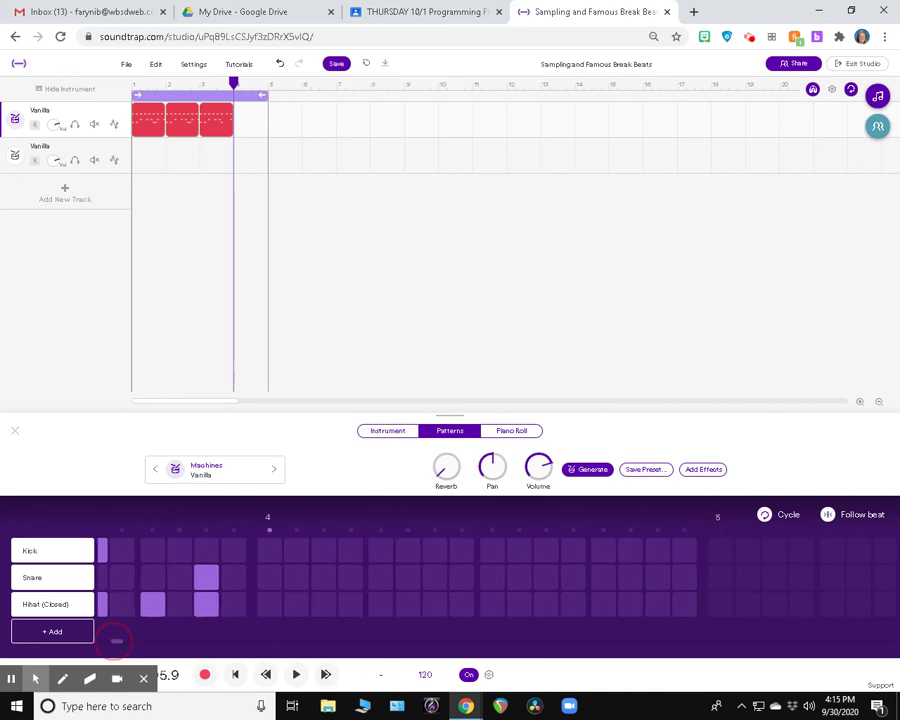
pyautogui.hotkey('alt', 'Tab')
pyautogui.scroll(2, 425, 380)
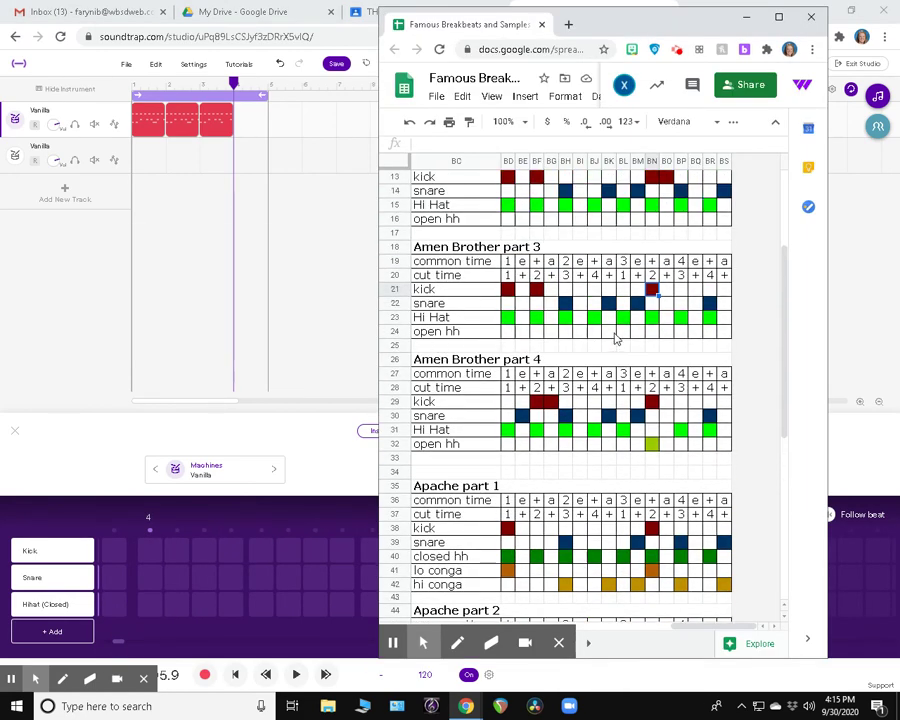
pyautogui.scroll(-2, 483, 420)
pyautogui.scroll(-1, 483, 420)
pyautogui.click(475, 261)
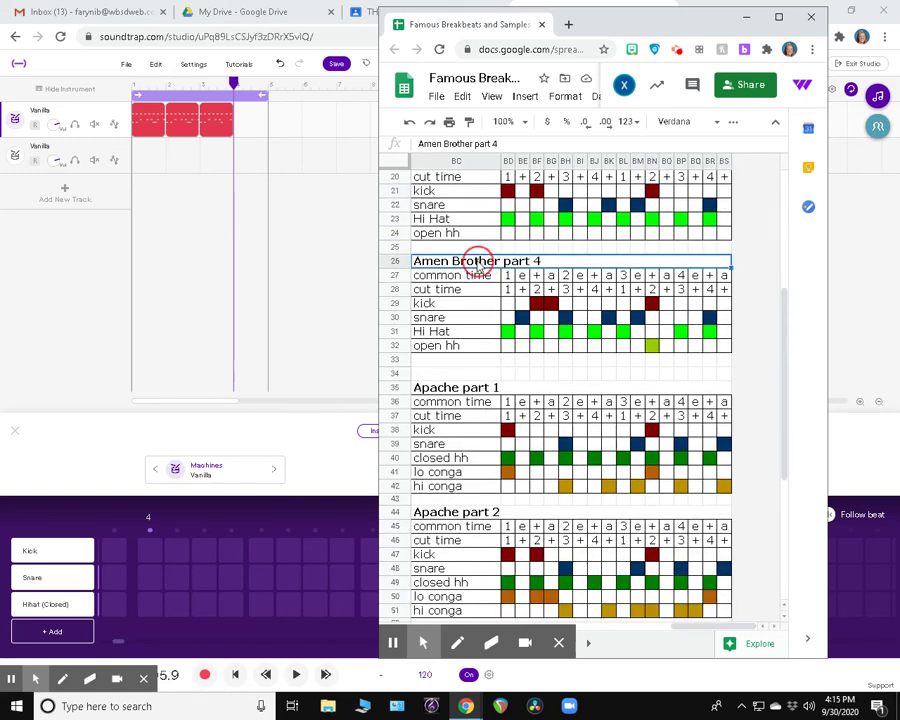
pyautogui.click(451, 350)
pyautogui.click(653, 345)
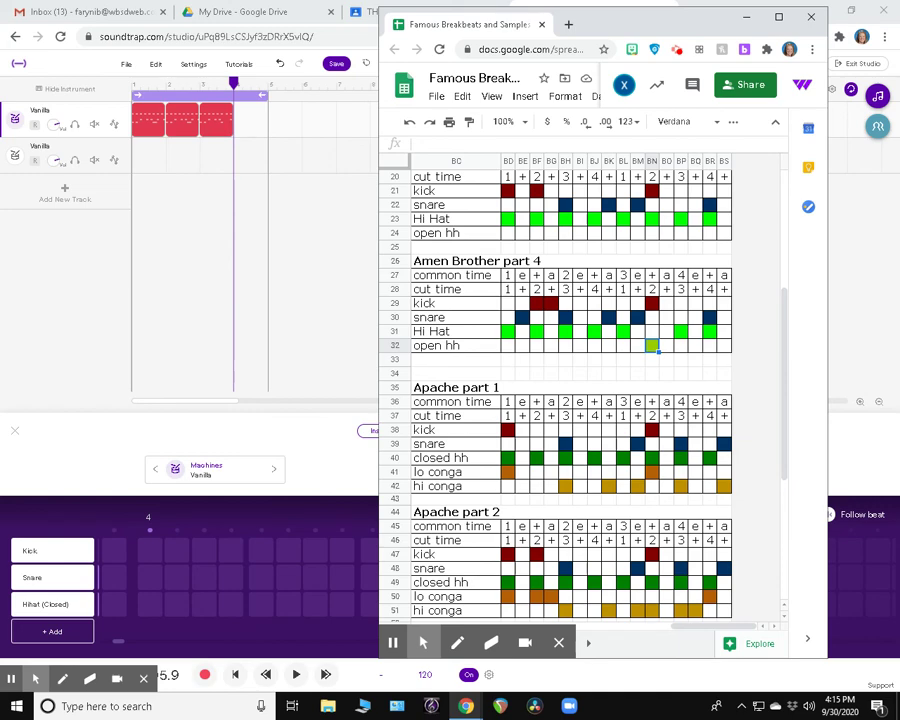
pyautogui.hotkey('alt', 'Tab')
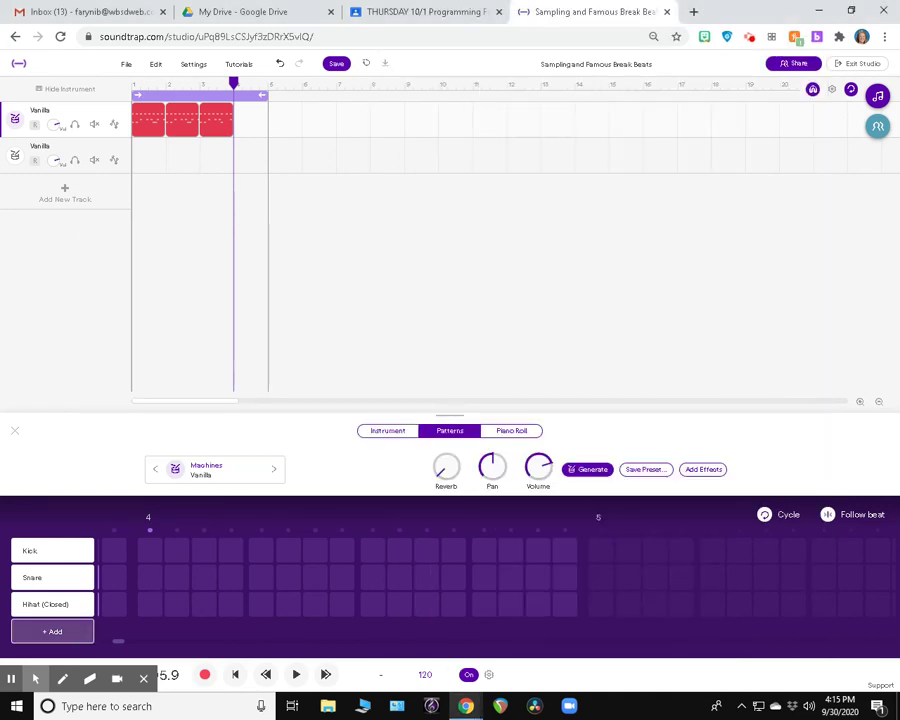
# Add a fourth drum row set to Hihat (Open) and cross-check it against the chart
pyautogui.click(52, 631)
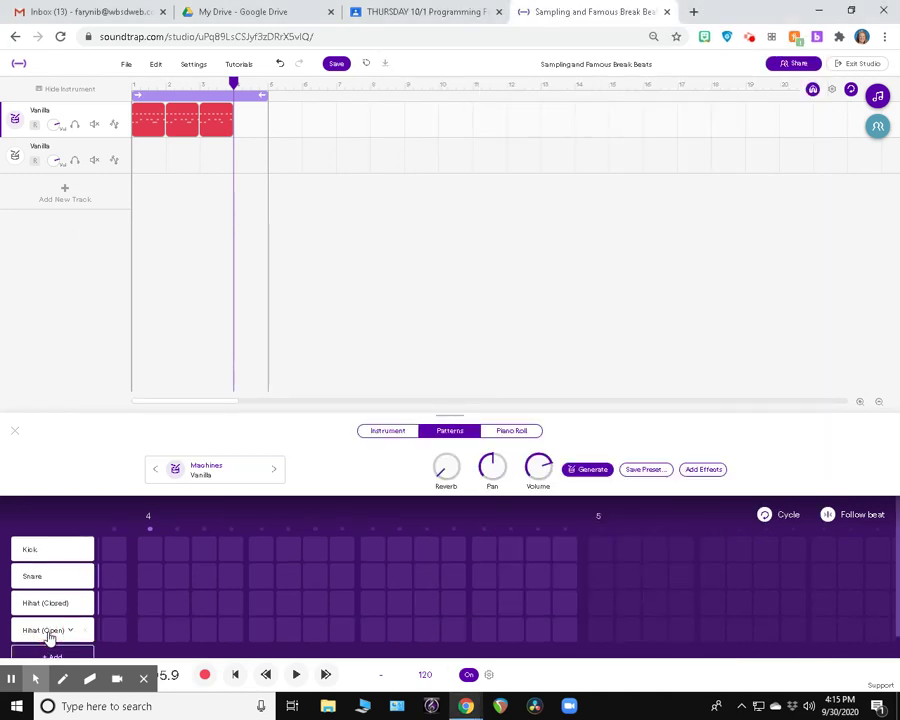
pyautogui.click(70, 628)
pyautogui.click(60, 610)
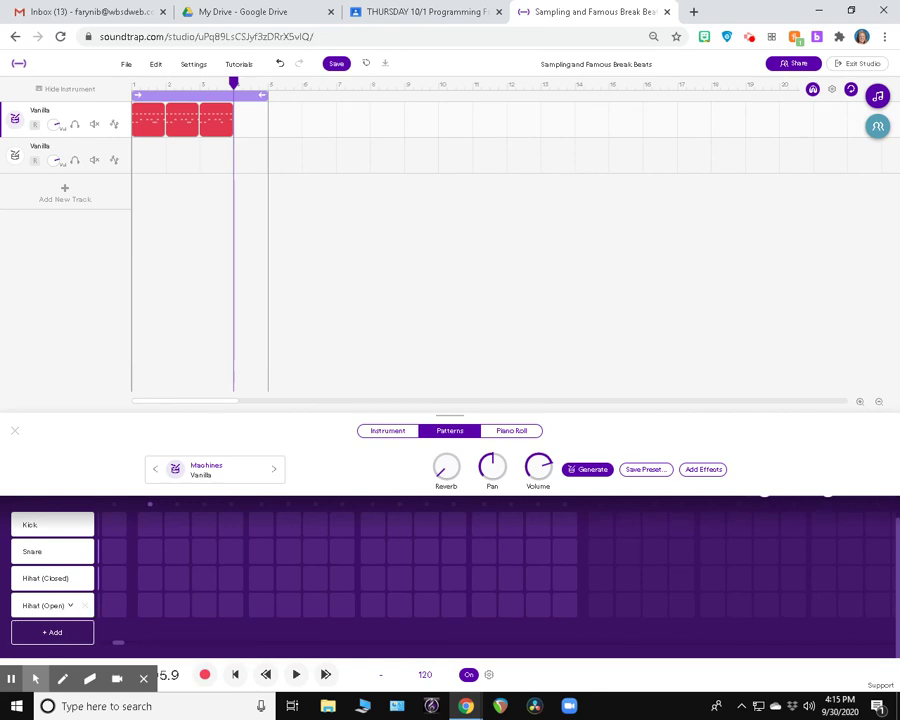
pyautogui.click(65, 608)
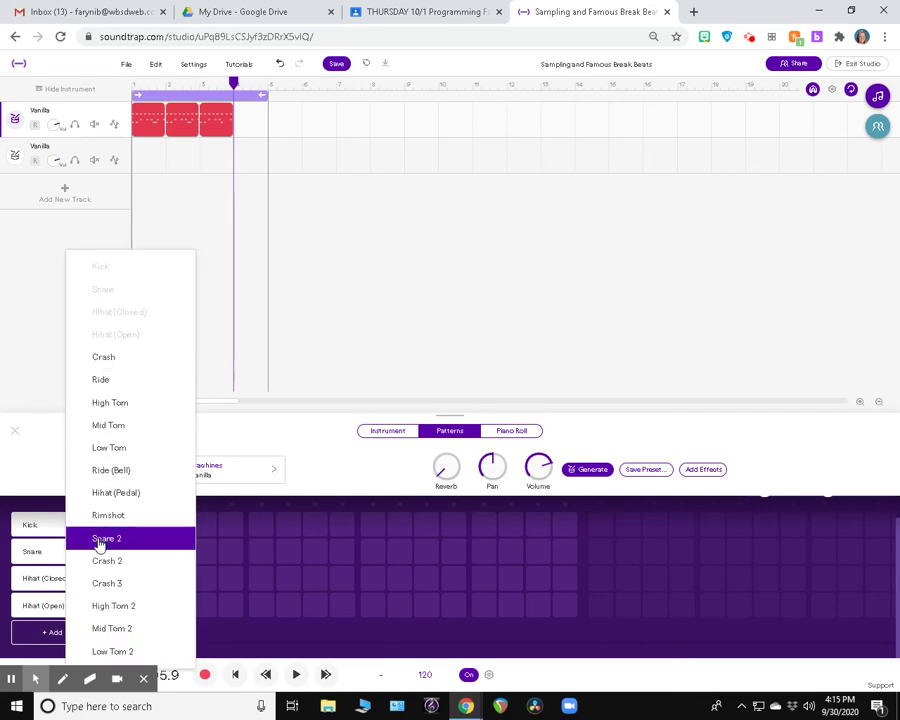
pyautogui.click(241, 427)
pyautogui.hotkey('alt', 'Tab')
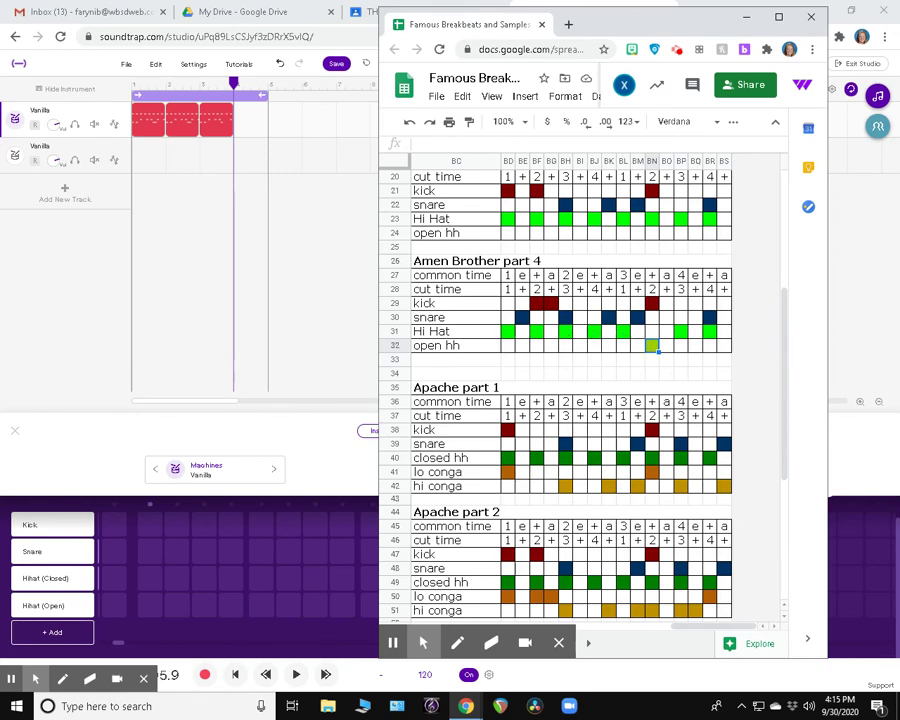
pyautogui.hotkey('alt', 'Tab')
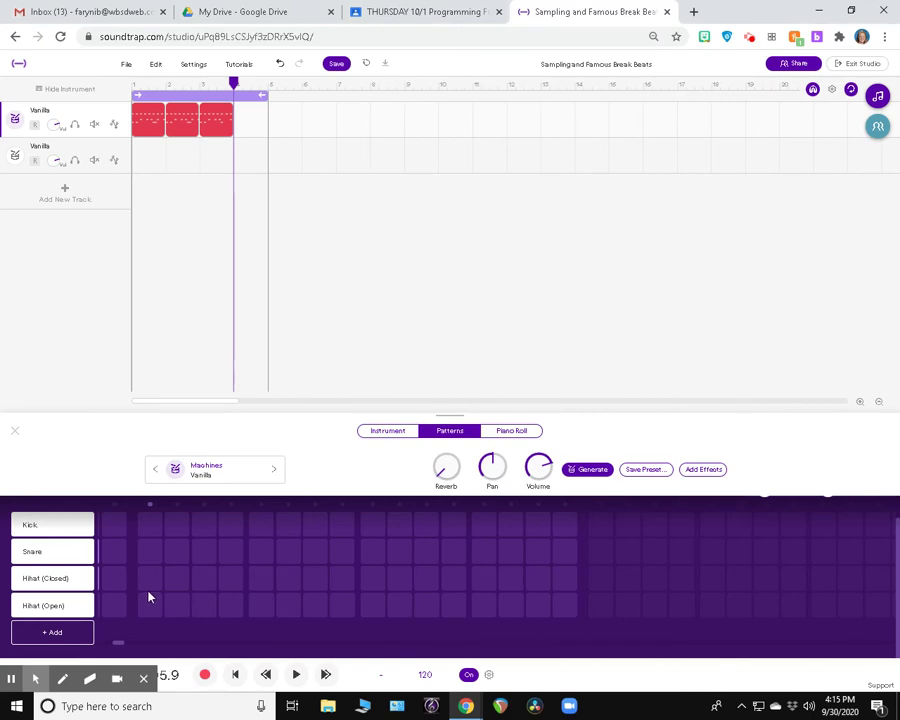
# Program bar 4's closed hi-hat steps and its single open hi-hat hit
pyautogui.click(151, 579)
pyautogui.click(204, 579)
pyautogui.click(261, 579)
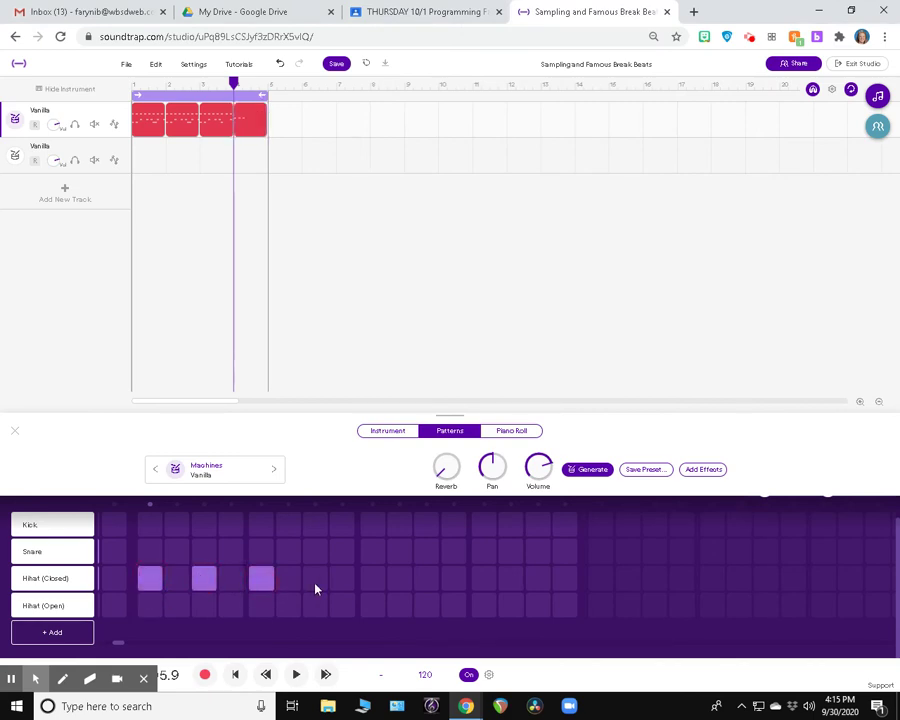
pyautogui.click(315, 580)
pyautogui.click(372, 579)
pyautogui.click(429, 606)
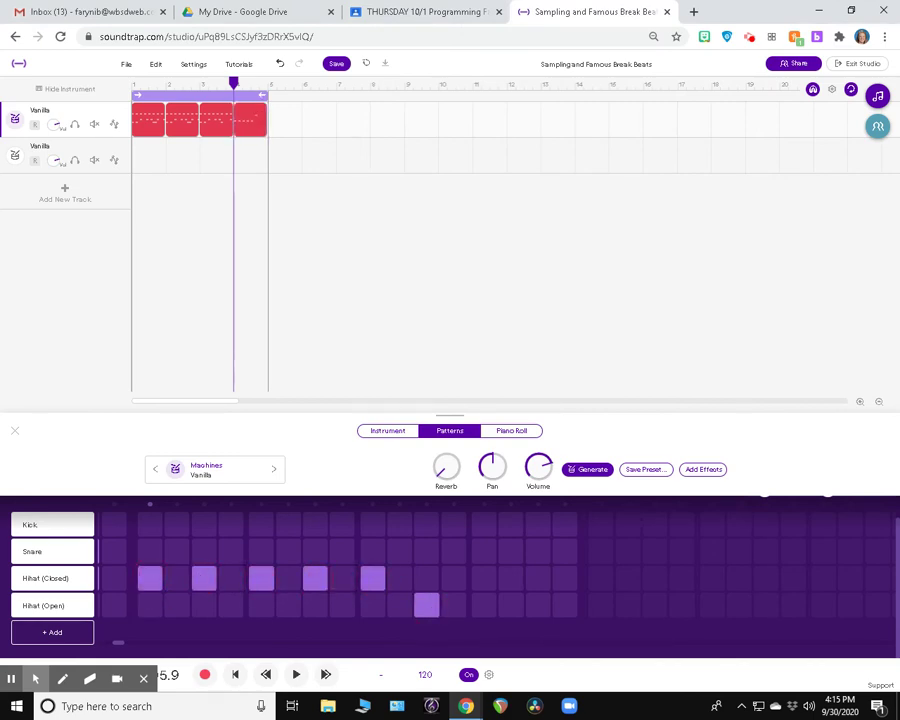
pyautogui.click(484, 579)
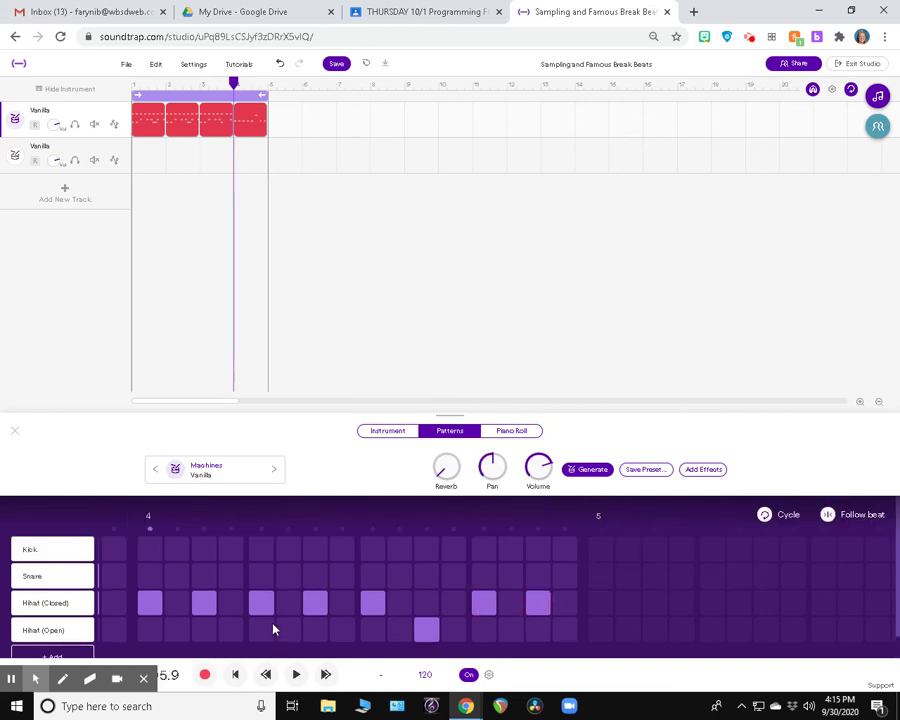
# Check the snare hit positions in the Amen Brother part 4 chart
pyautogui.hotkey('alt', 'Tab')
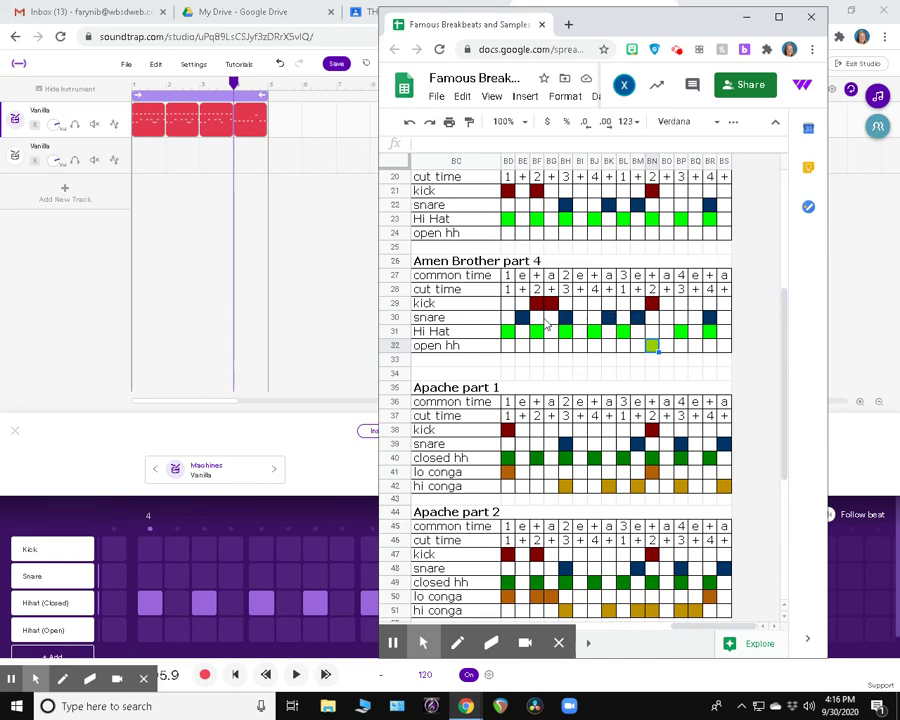
pyautogui.click(524, 317)
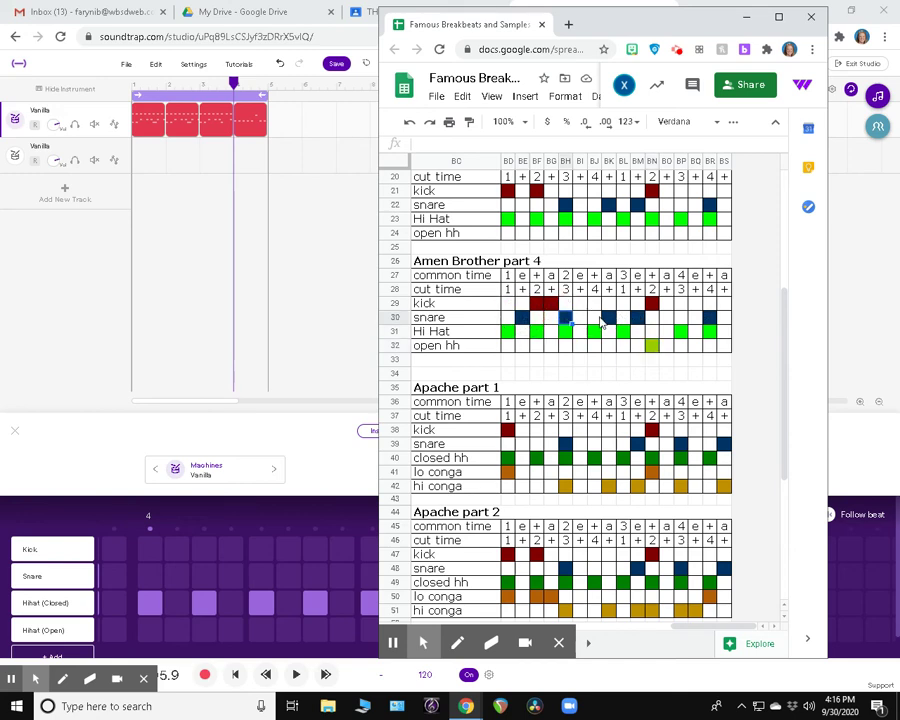
pyautogui.click(606, 320)
pyautogui.click(639, 318)
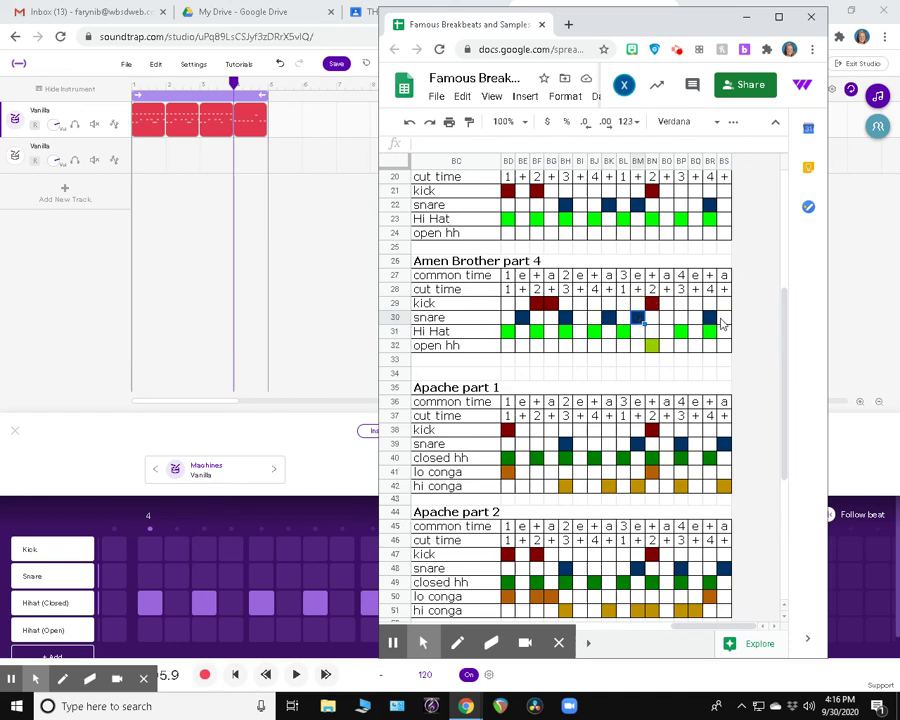
pyautogui.click(712, 316)
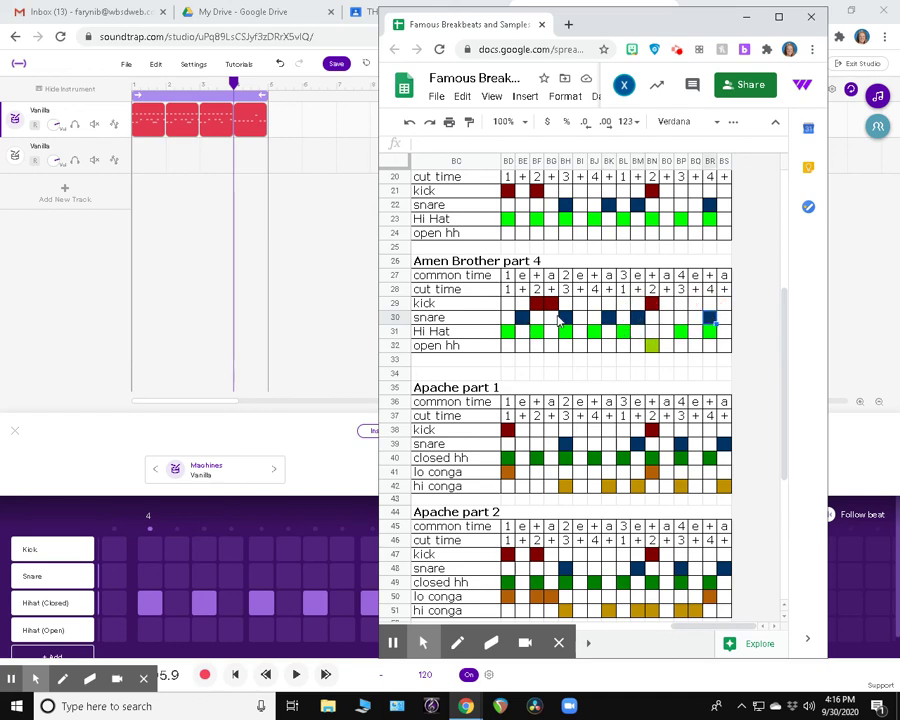
# Add the two snare hits in bar 4, verifying them against the chart's snare row
pyautogui.hotkey('alt', 'Tab')
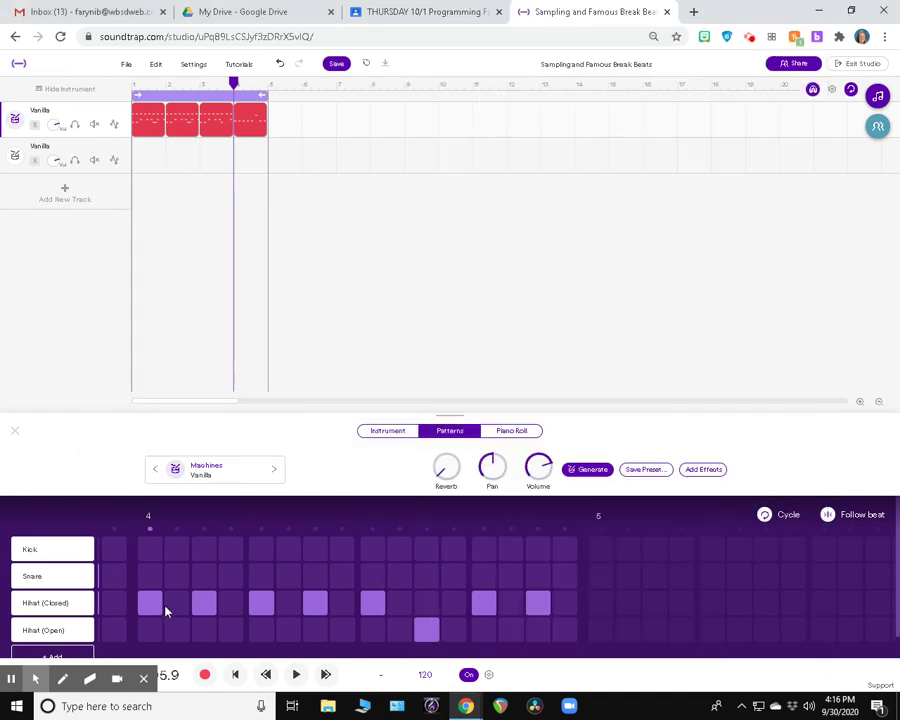
pyautogui.click(176, 578)
pyautogui.click(262, 576)
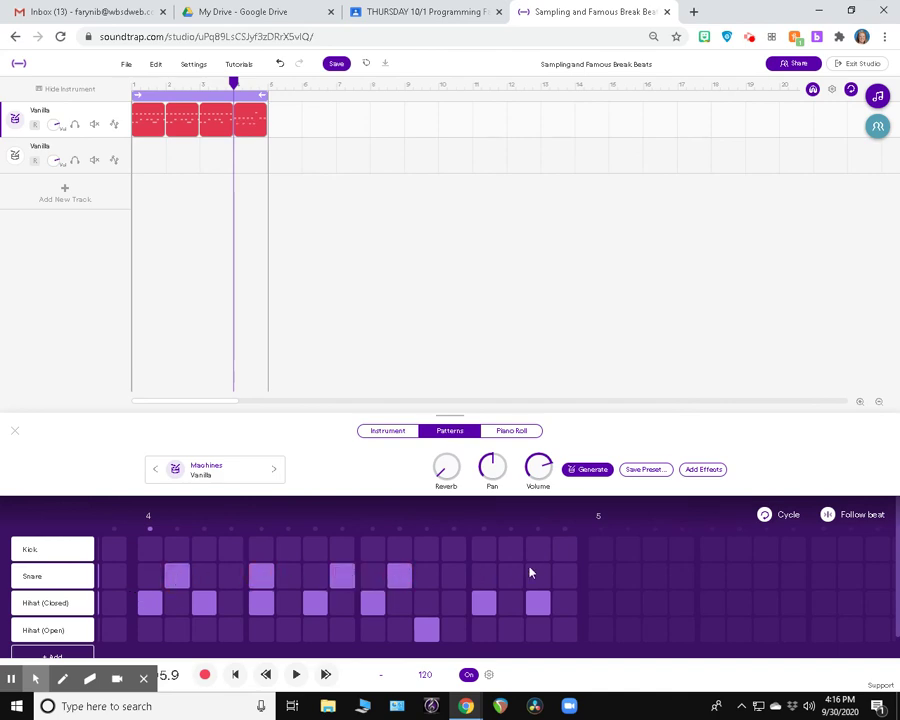
pyautogui.hotkey('alt', 'Tab')
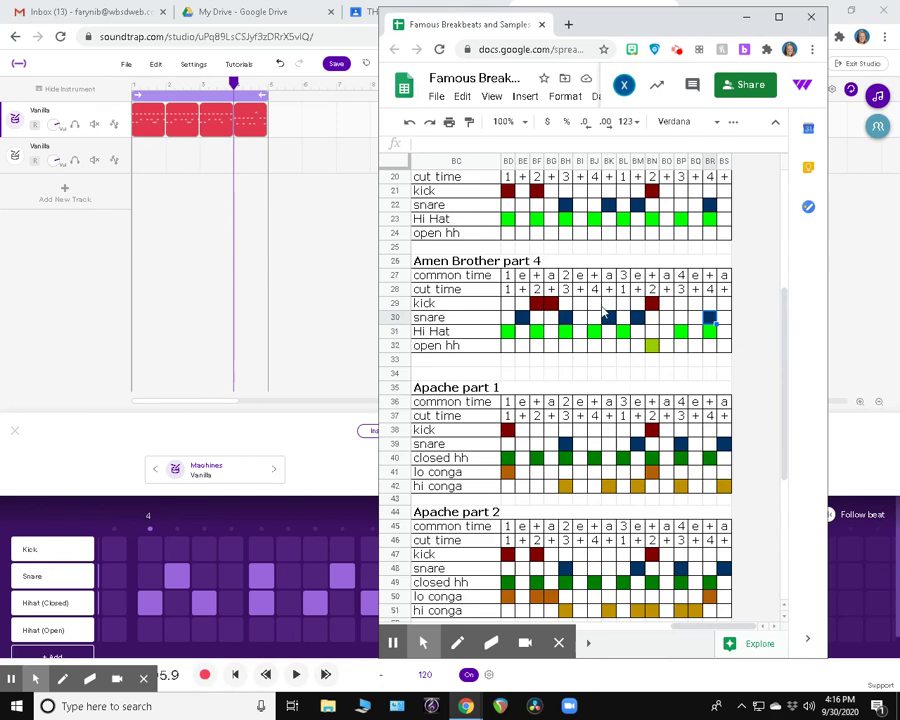
pyautogui.hotkey('alt', 'Tab')
# Add bar 4's kick hits and confirm them against the drum chart
pyautogui.click(204, 550)
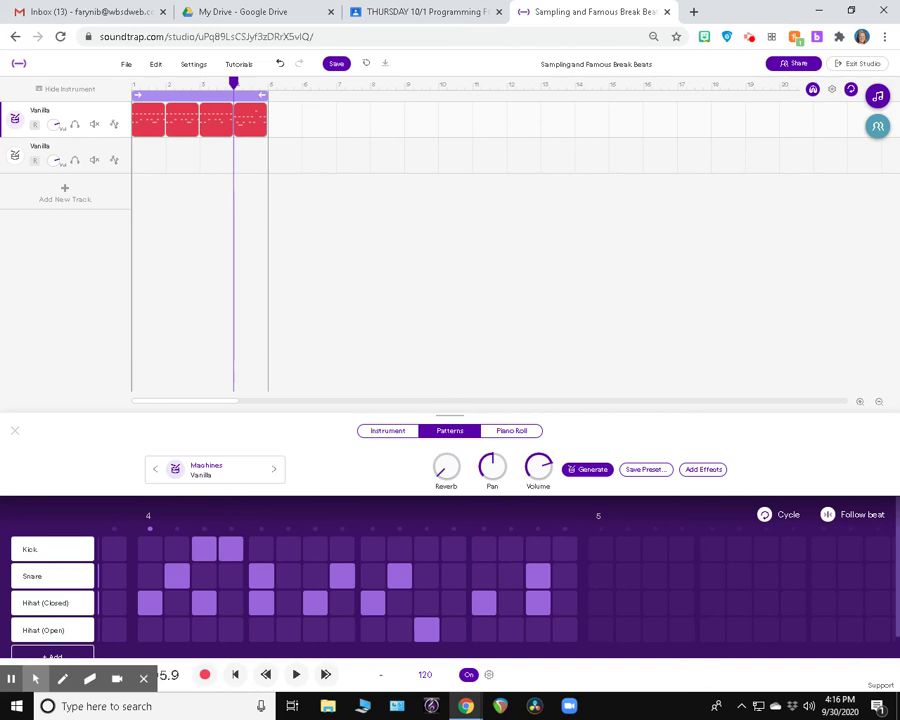
pyautogui.click(538, 551)
pyautogui.hotkey('alt', 'Tab')
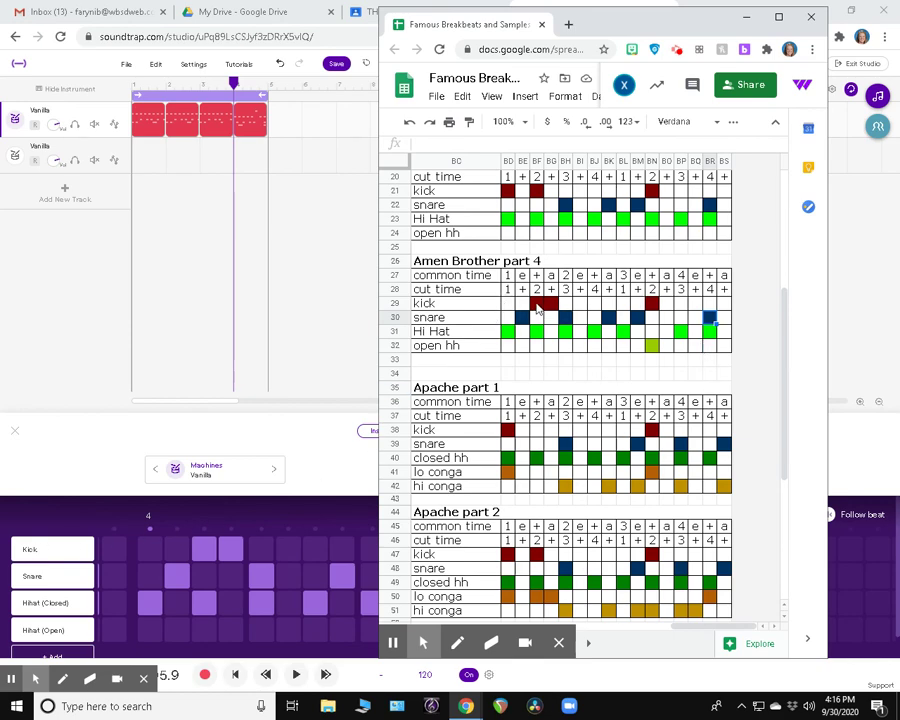
pyautogui.hotkey('alt', 'Tab')
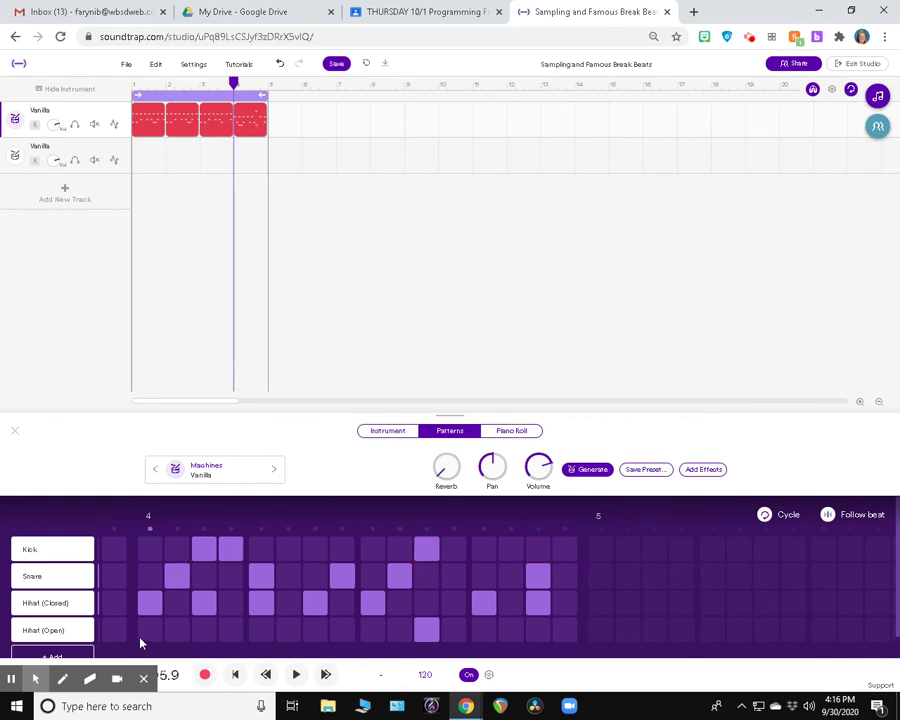
# Play the four-bar Amen beat back from bar 1, then save the project
pyautogui.click(235, 674)
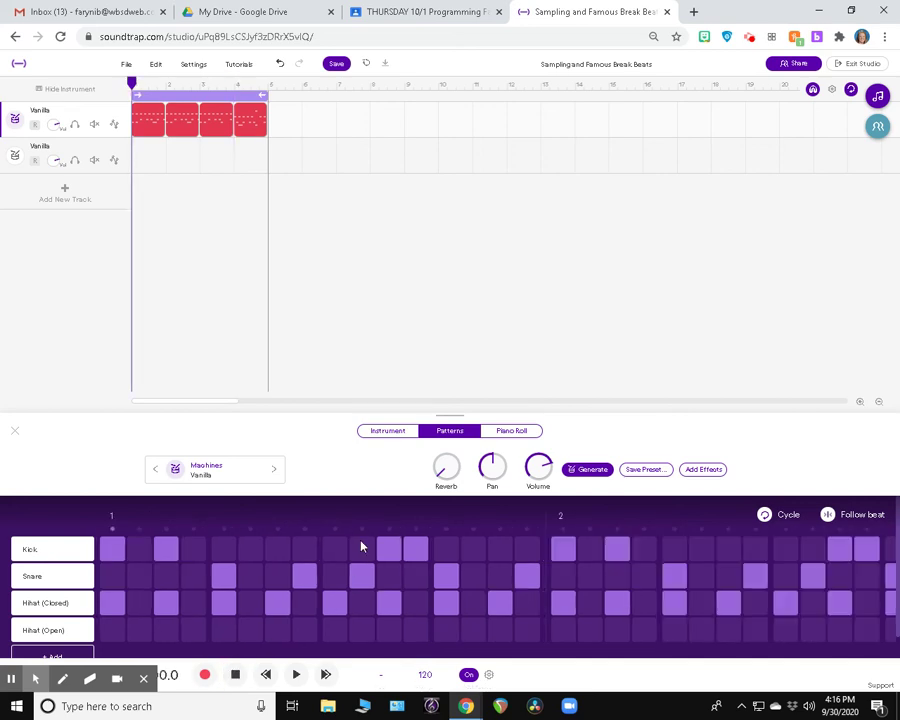
pyautogui.click(296, 674)
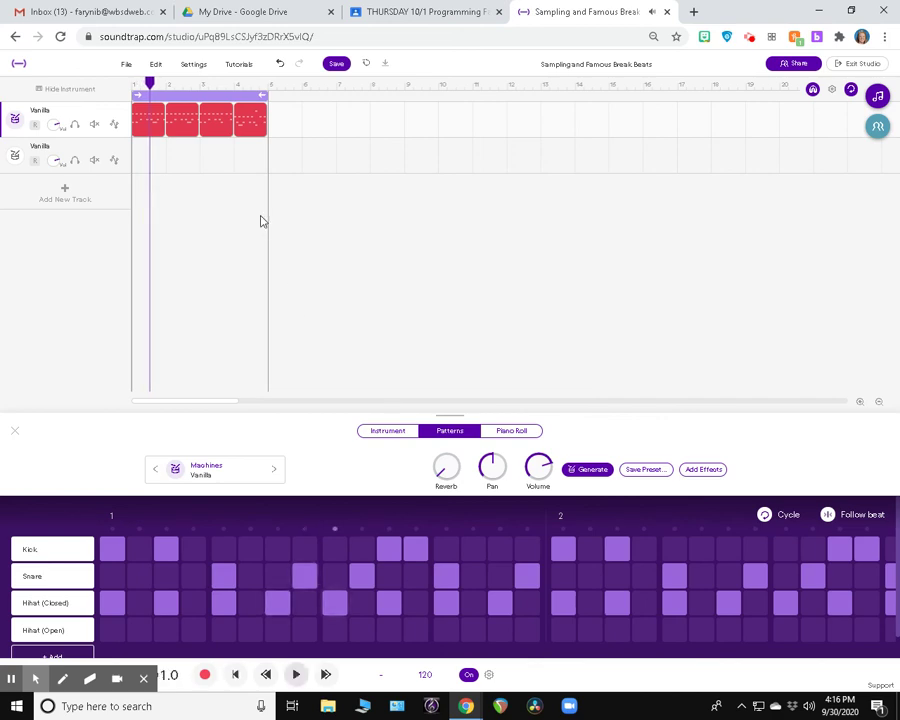
pyautogui.moveTo(238, 162)
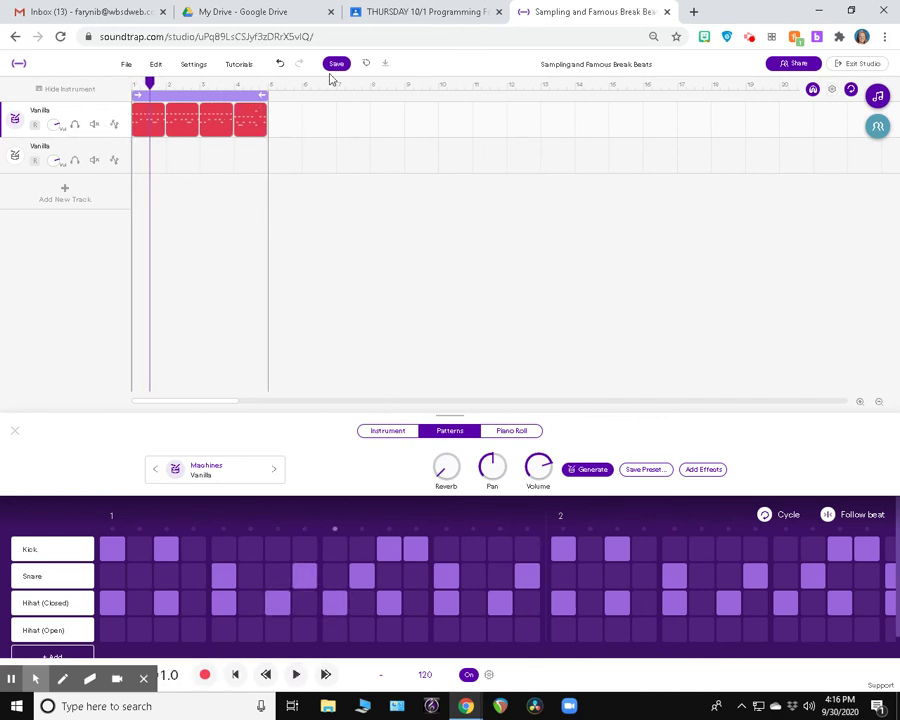
pyautogui.click(338, 65)
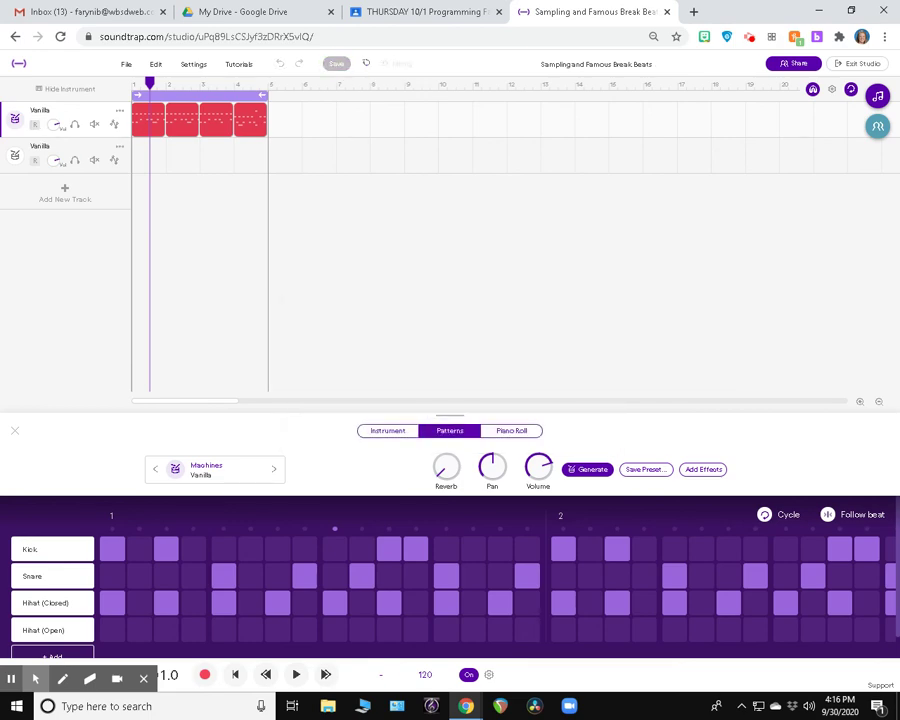
# Rename the Vanilla track to 'Amen' and save the project
pyautogui.doubleClick(40, 110)
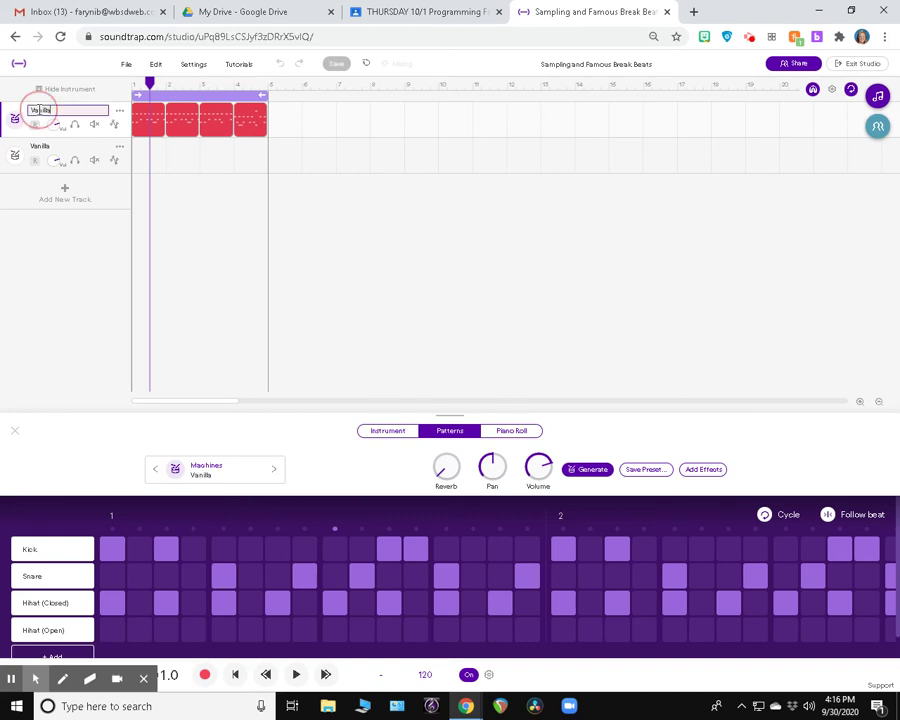
pyautogui.doubleClick(44, 110)
pyautogui.write('Amen')
pyautogui.press('Return')
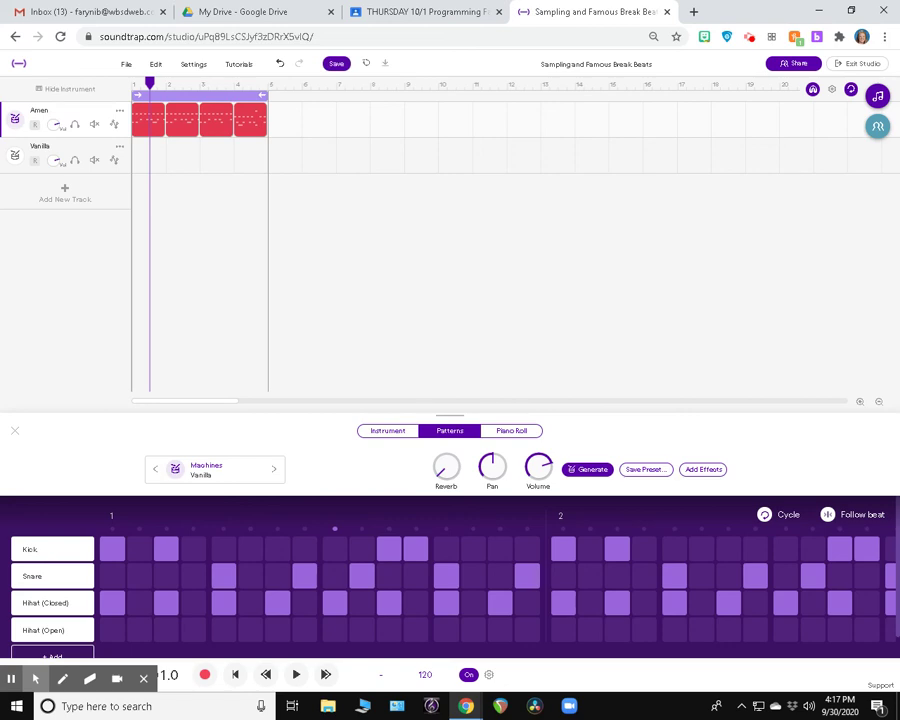
pyautogui.click(337, 64)
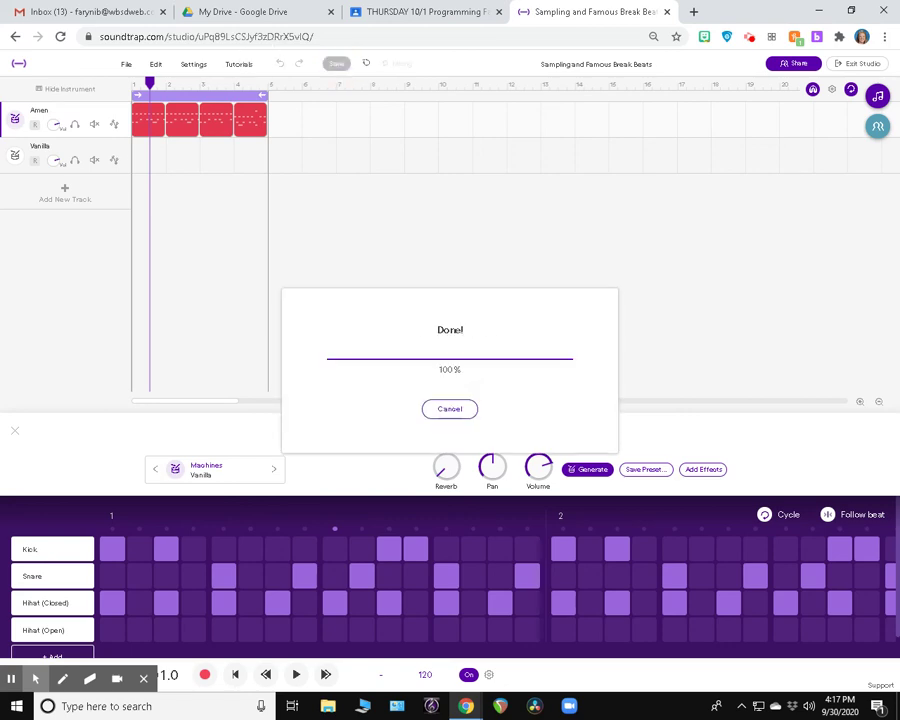
pyautogui.moveTo(146, 128)
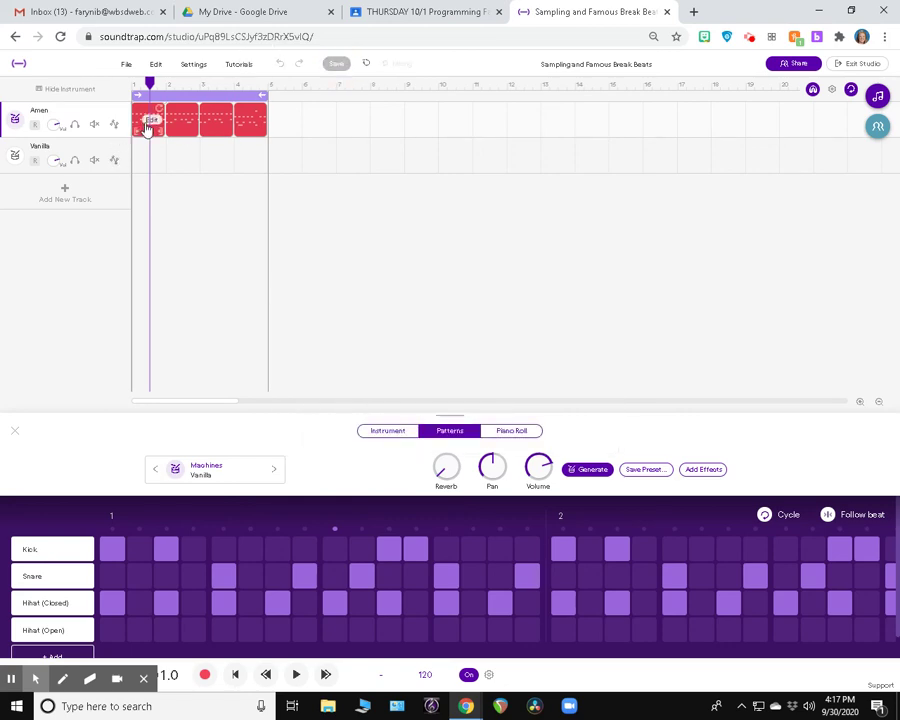